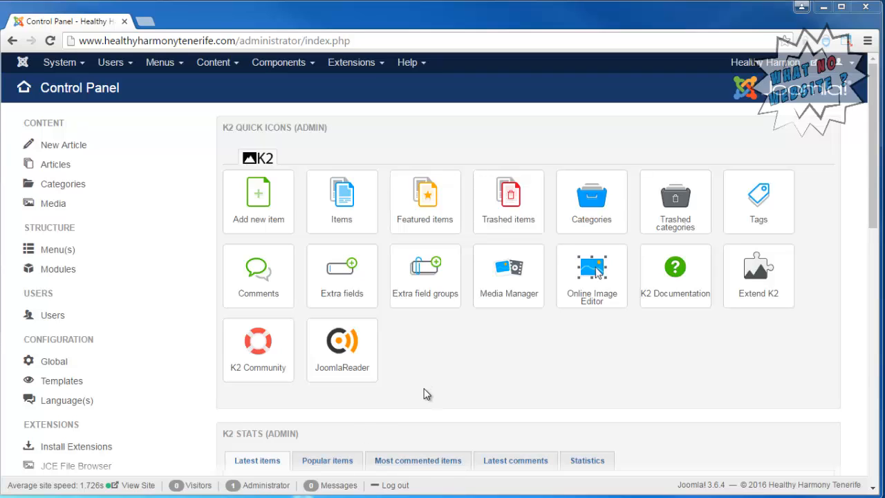
Open the K2 Items list and start a new K2 item.
{"action": "left_click", "coordinate": [342, 213]}
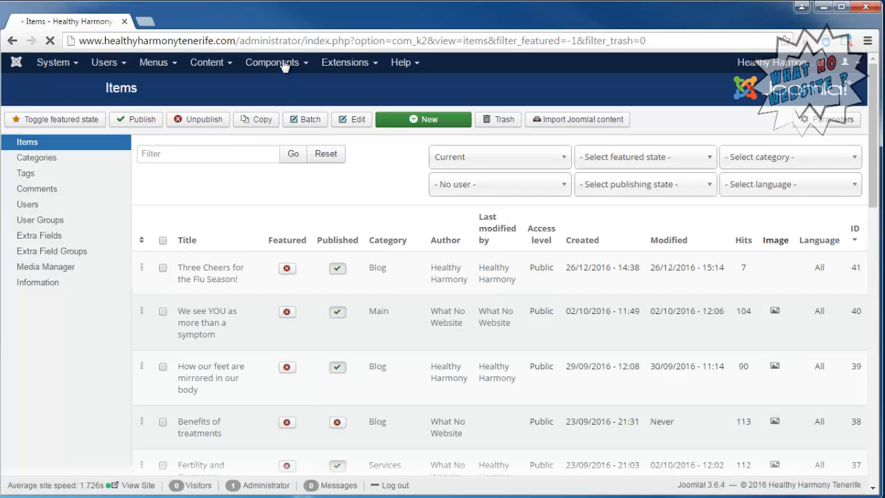
{"action": "mouse_move", "coordinate": [283, 64]}
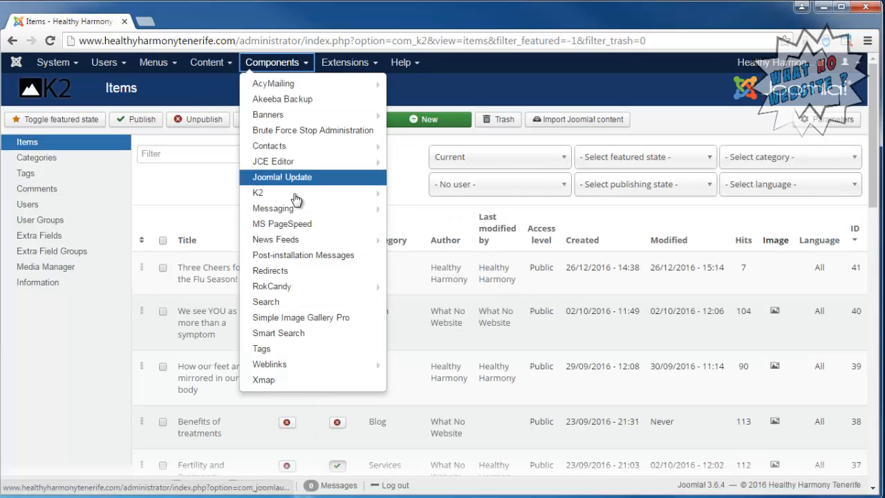
{"action": "mouse_move", "coordinate": [294, 199]}
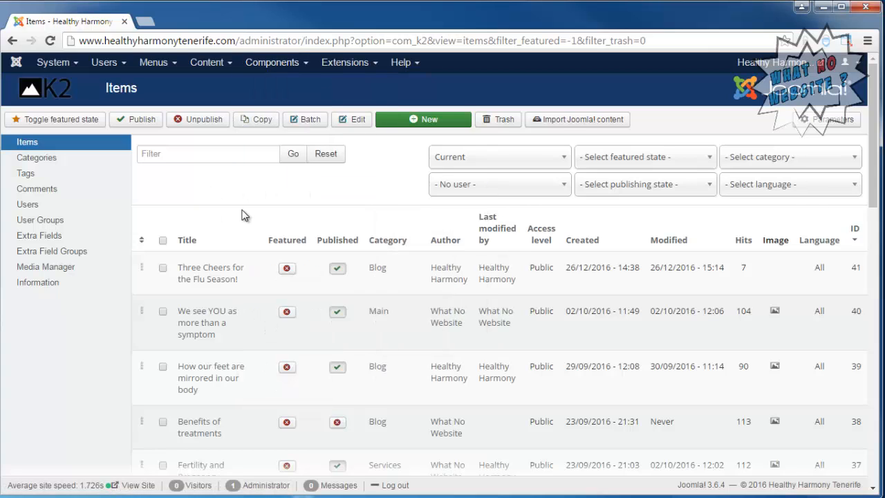
{"action": "left_click", "coordinate": [420, 122]}
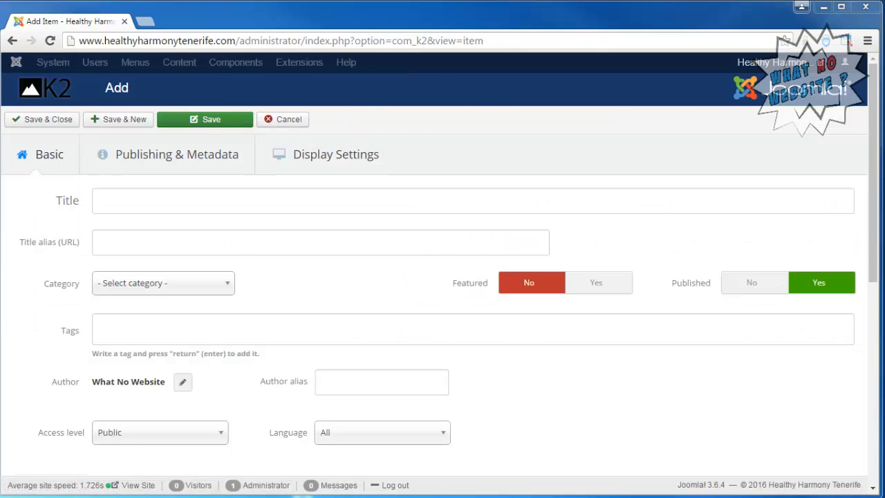
Paste 'Massage in Tenerife' as the item title and choose Blog as its category.
{"action": "left_click", "coordinate": [168, 201]}
{"action": "type", "text": "Massage in Tenerife"}
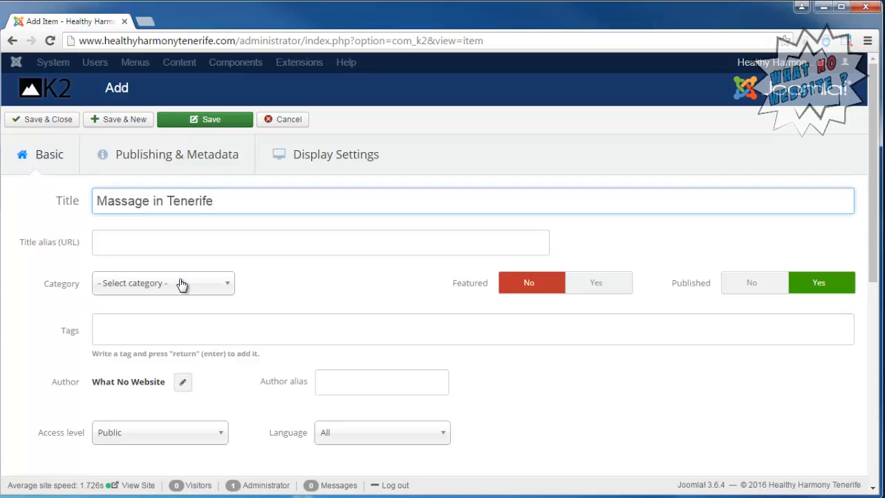
{"action": "left_click", "coordinate": [215, 292]}
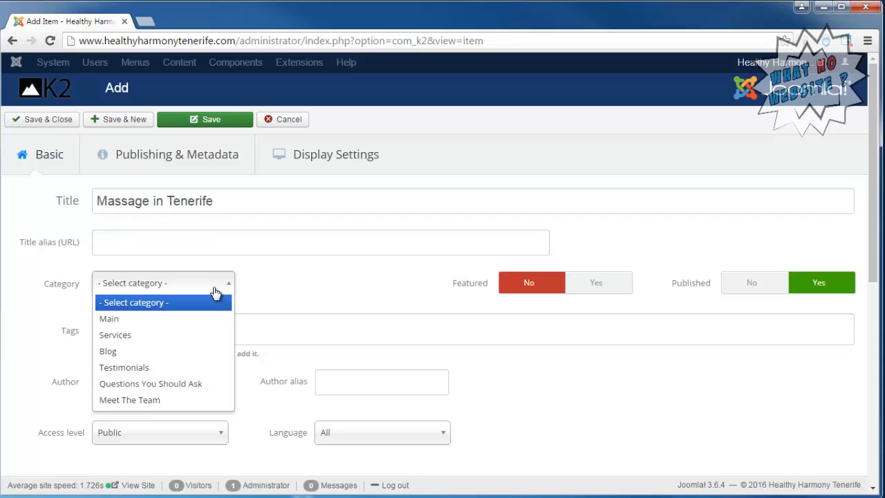
{"action": "left_click", "coordinate": [137, 358]}
{"action": "scroll", "coordinate": [256, 269], "scroll_direction": "down", "scroll_amount": 4}
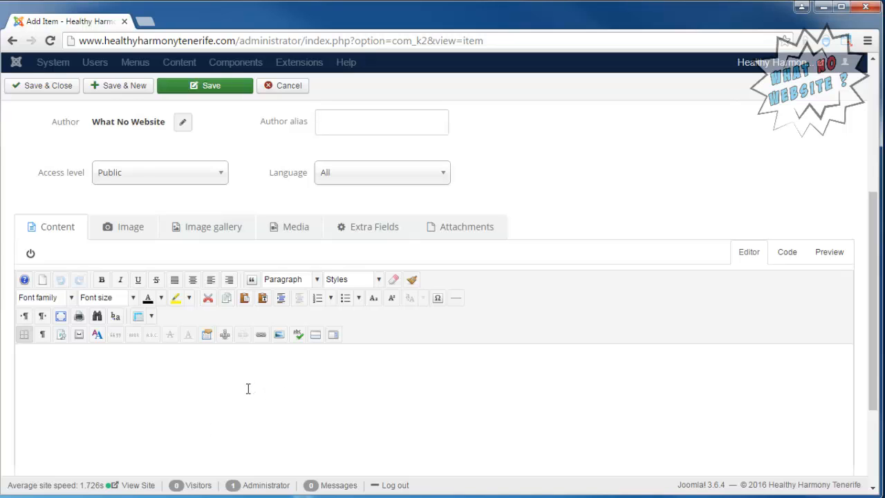
{"action": "scroll", "coordinate": [561, 213], "scroll_direction": "down", "scroll_amount": 2}
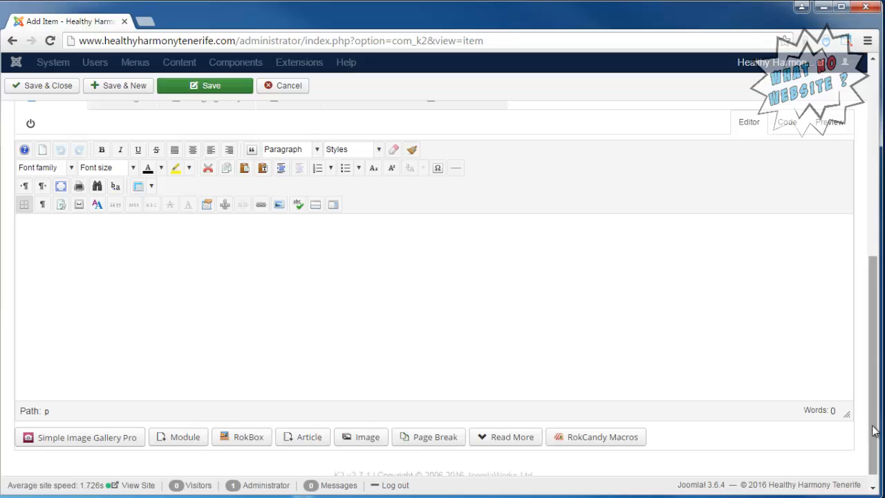
{"action": "left_click_drag", "start_coordinate": [875, 430], "coordinate": [874, 396]}
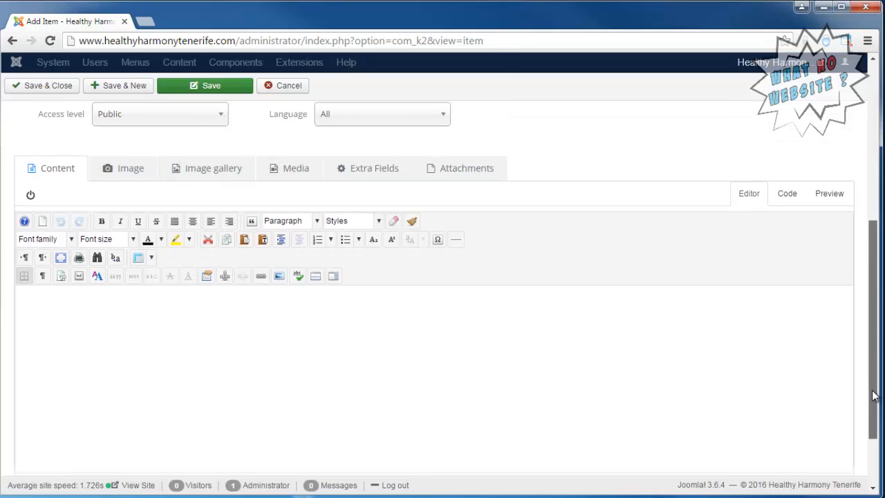
{"action": "mouse_move", "coordinate": [872, 395]}
{"action": "left_mouse_down"}
{"action": "mouse_move", "coordinate": [877, 437]}
{"action": "mouse_move", "coordinate": [877, 398]}
{"action": "left_mouse_up"}
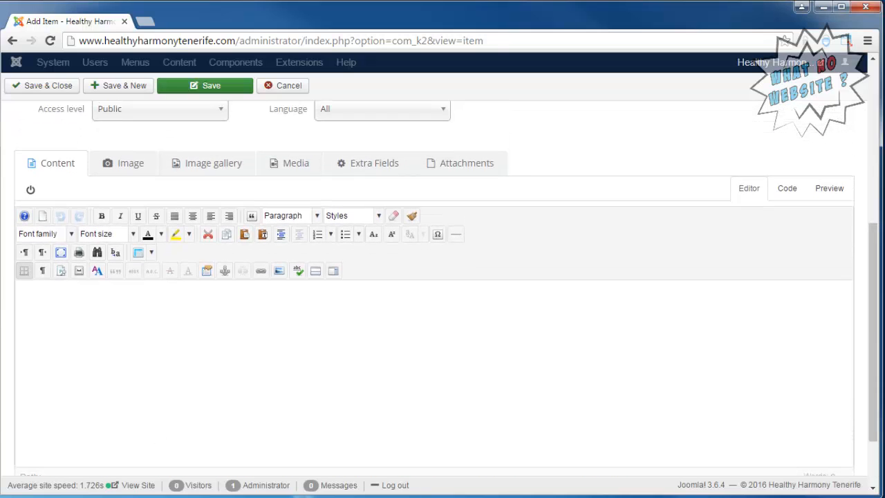
{"action": "scroll", "coordinate": [434, 290], "scroll_direction": "down", "scroll_amount": 1}
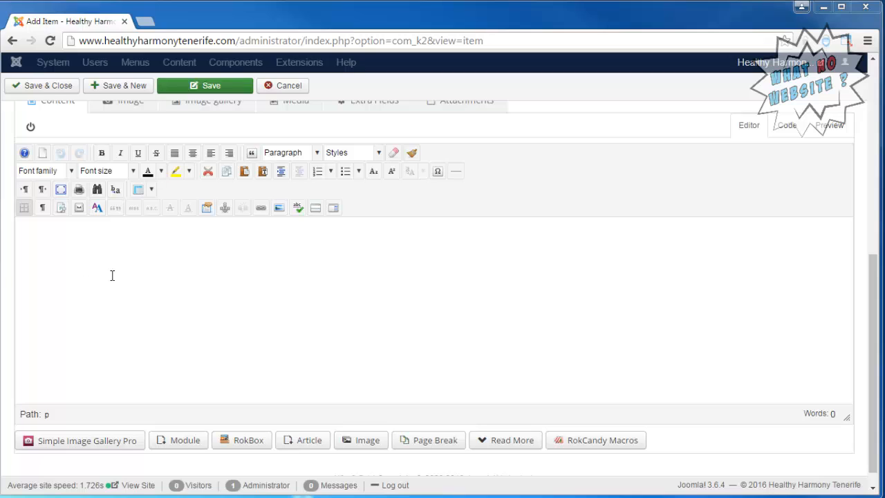
Paste the 178-word reflexology article into the item body through the editor's Paste dialog.
{"action": "left_click", "coordinate": [113, 274]}
{"action": "right_click", "coordinate": [119, 273]}
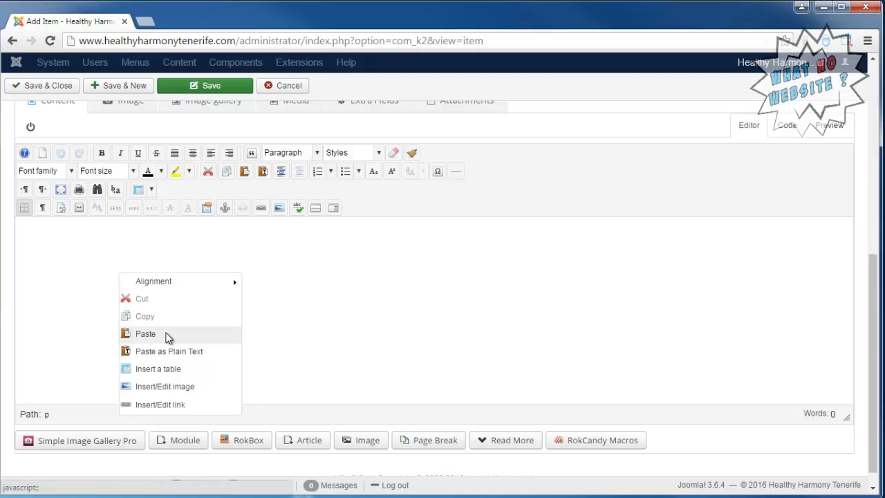
{"action": "left_click", "coordinate": [168, 338]}
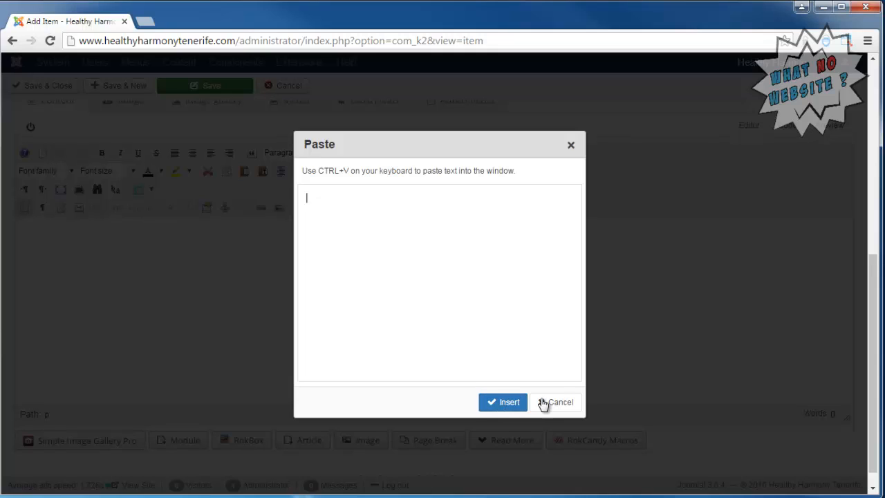
{"action": "right_click", "coordinate": [497, 354]}
{"action": "left_click", "coordinate": [527, 432]}
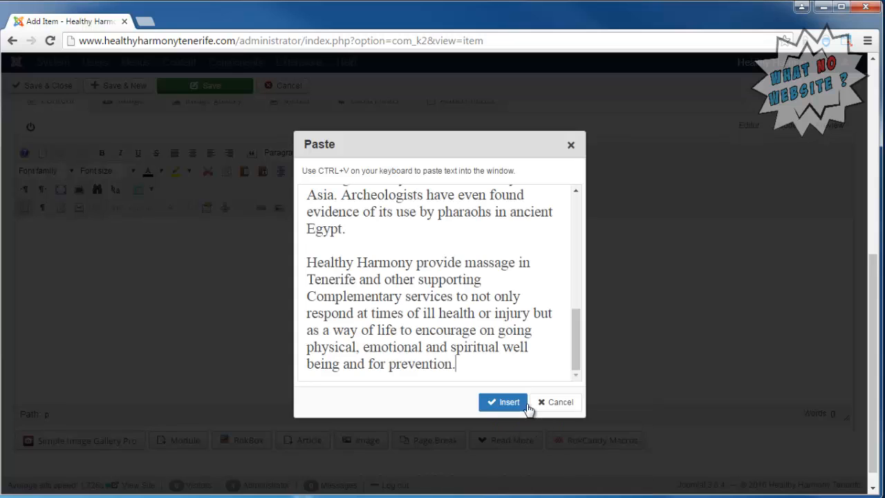
{"action": "left_click", "coordinate": [507, 403]}
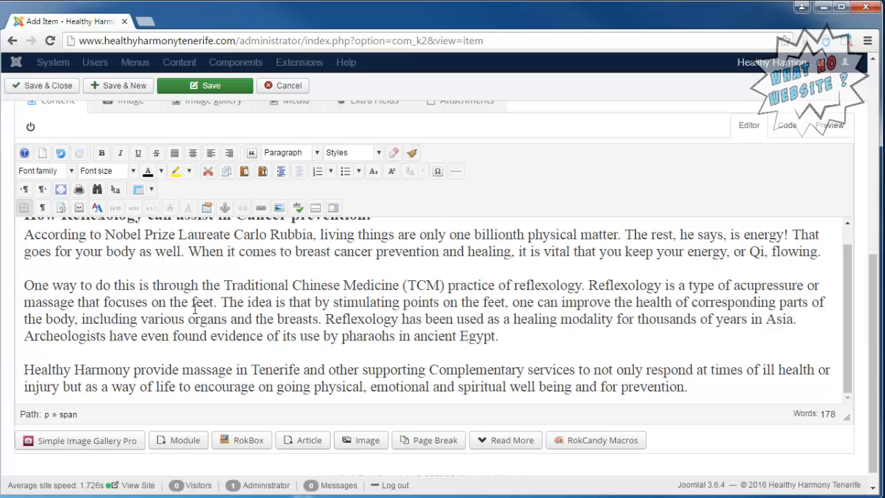
{"action": "scroll", "coordinate": [179, 282], "scroll_direction": "up", "scroll_amount": 3}
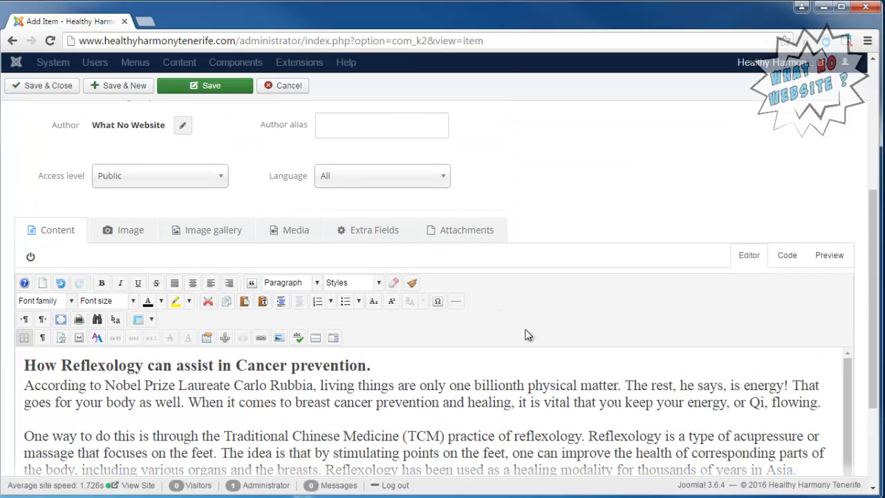
{"action": "left_click_drag", "start_coordinate": [874, 274], "coordinate": [878, 326]}
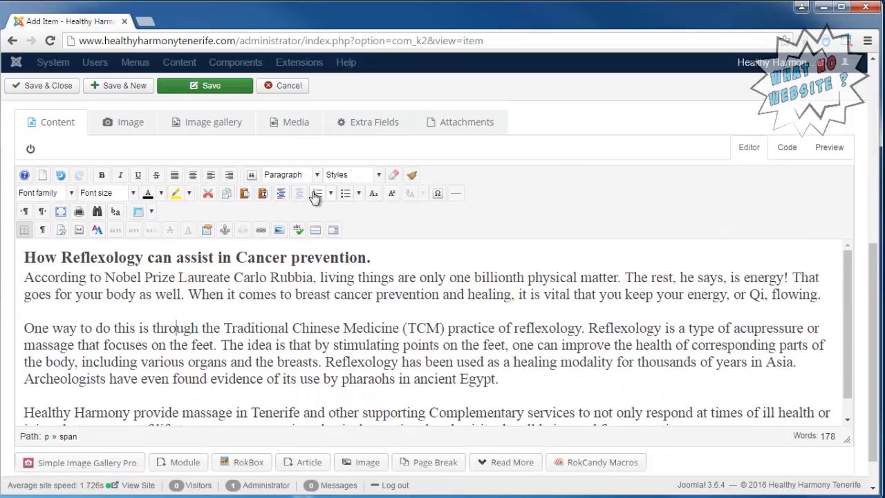
{"action": "left_click_drag", "start_coordinate": [45, 259], "coordinate": [181, 299]}
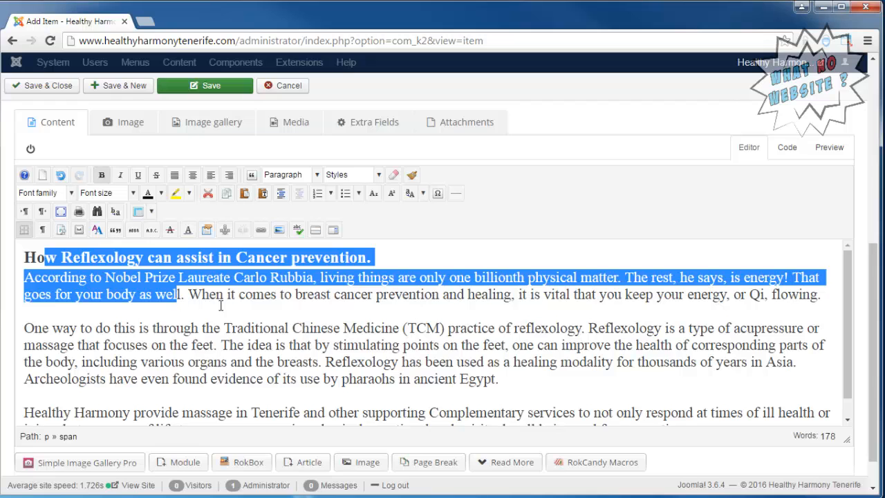
{"action": "left_click_drag", "start_coordinate": [208, 379], "coordinate": [442, 259]}
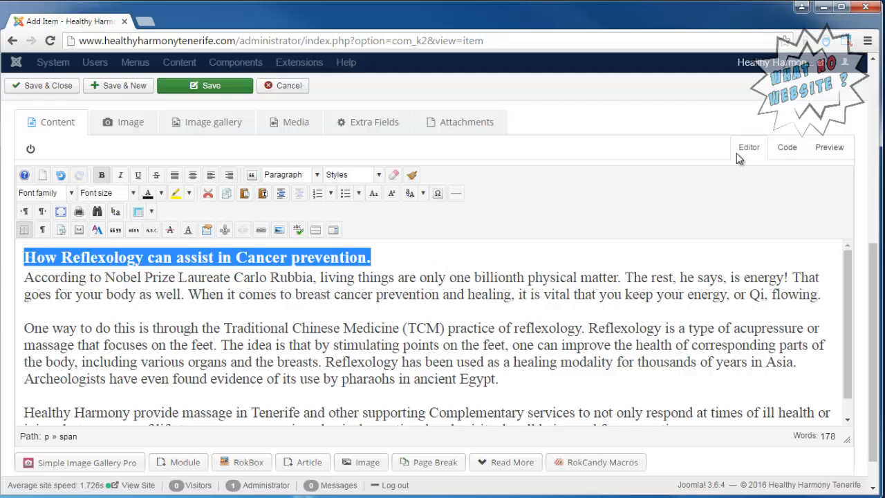
Inspect the pasted article's inline-styled HTML, then undo the paste to empty the body.
{"action": "left_click", "coordinate": [788, 148]}
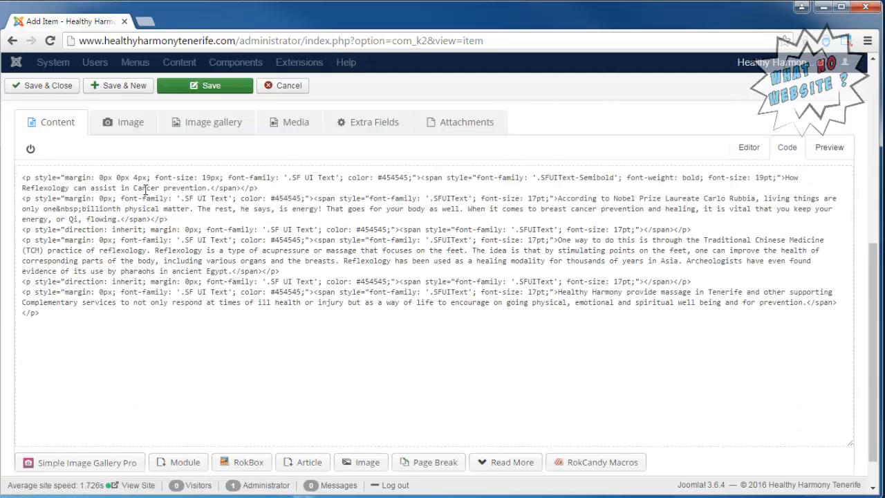
{"action": "left_click_drag", "start_coordinate": [22, 178], "coordinate": [787, 179]}
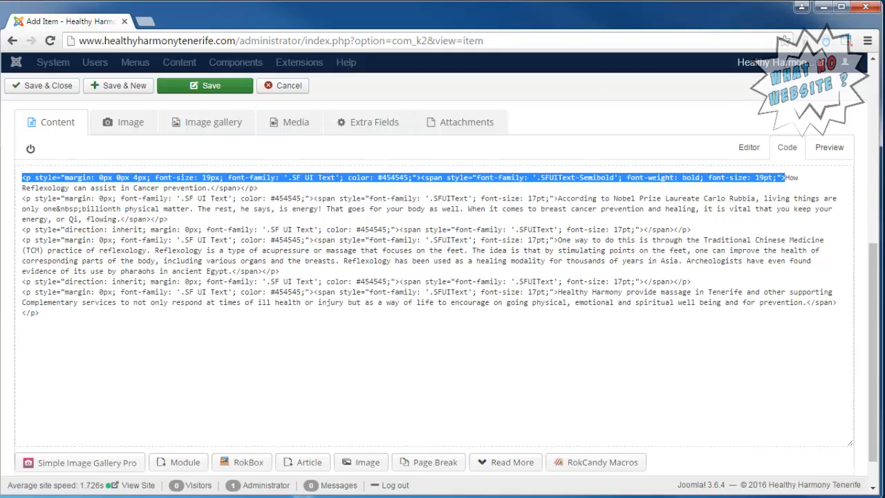
{"action": "left_click", "coordinate": [754, 147]}
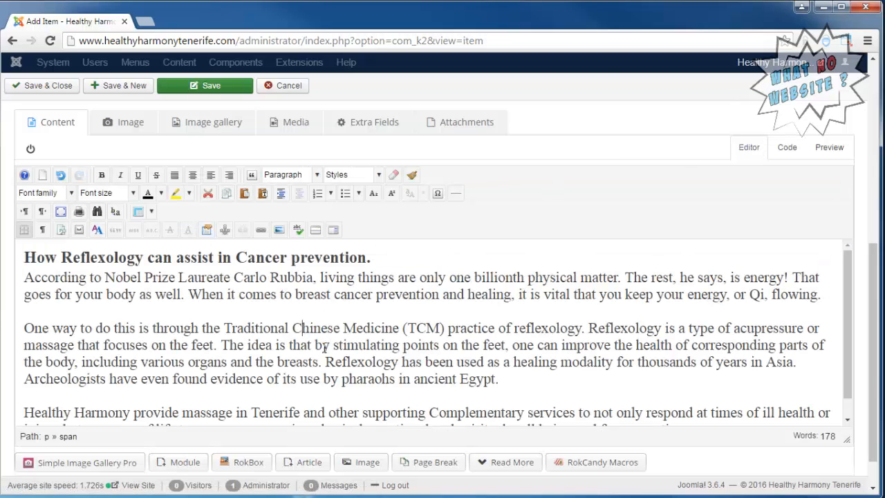
{"action": "key", "text": "ctrl+z"}
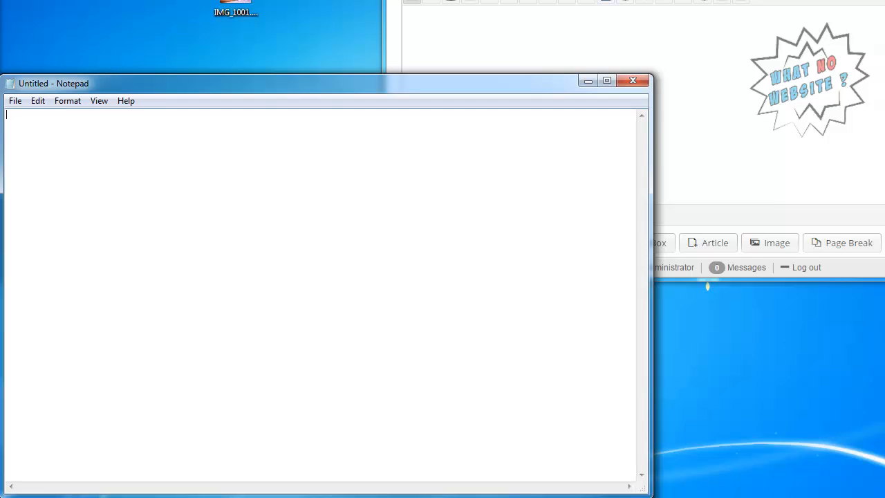
Strip the article's formatting in Notepad with Word Wrap, then paste the plain text into the body.
{"action": "key", "text": "ctrl+v"}
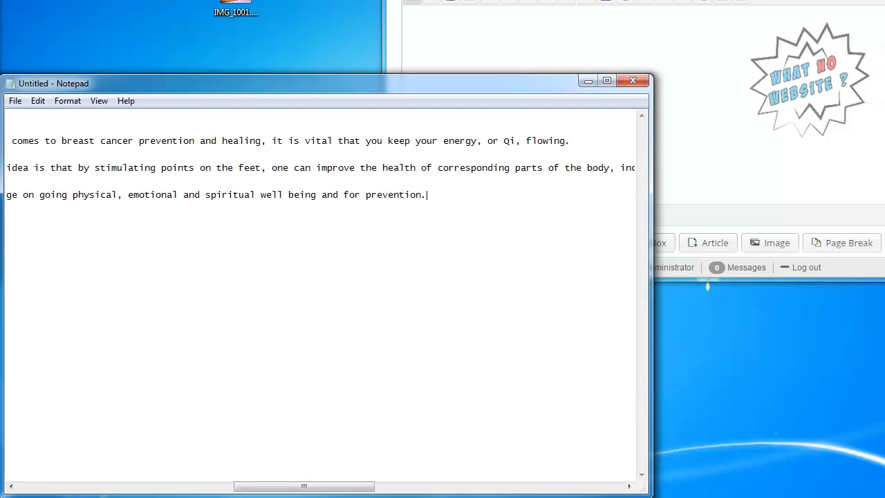
{"action": "key", "text": "ctrl+Home"}
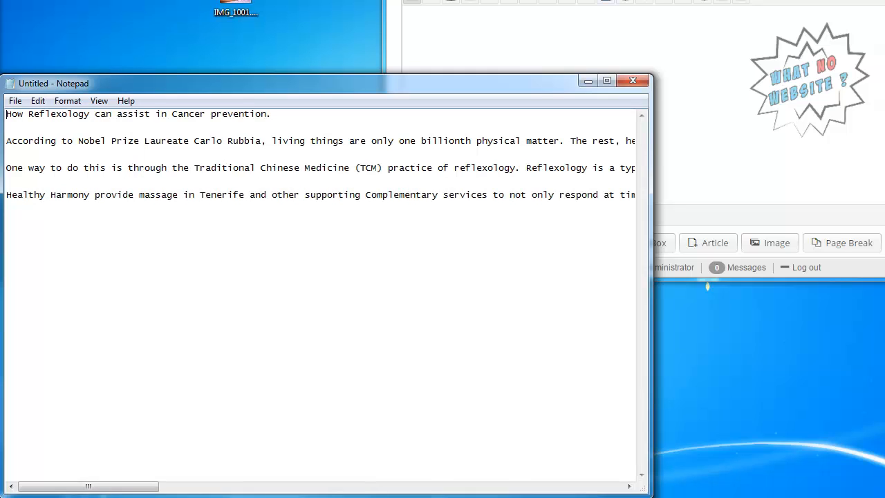
{"action": "key", "text": "ctrl+a"}
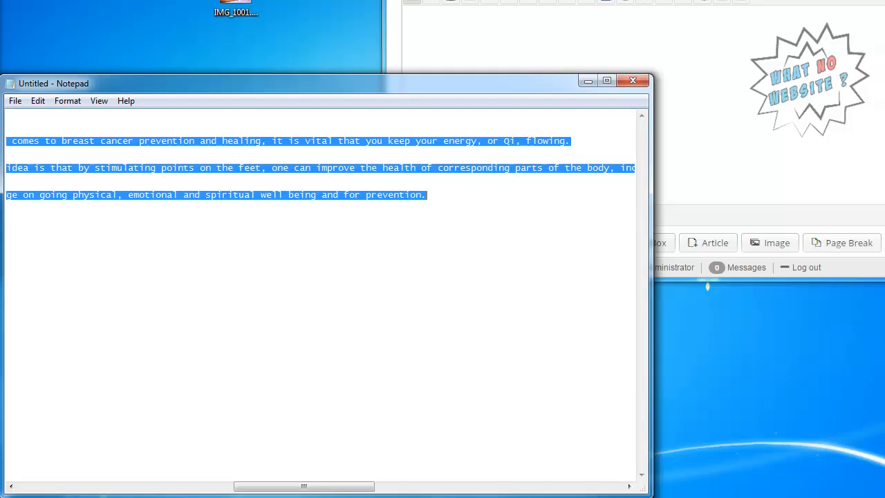
{"action": "right_click", "coordinate": [271, 138]}
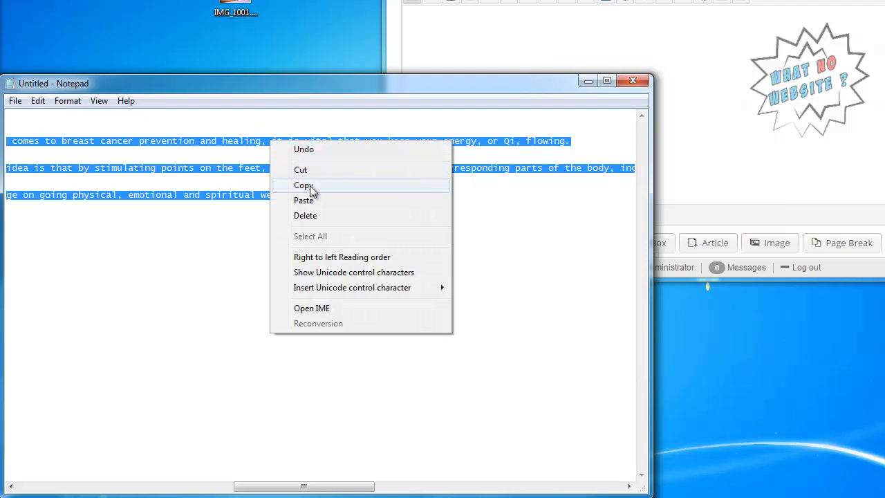
{"action": "left_click", "coordinate": [310, 185]}
{"action": "left_click", "coordinate": [61, 102]}
{"action": "left_click", "coordinate": [95, 117]}
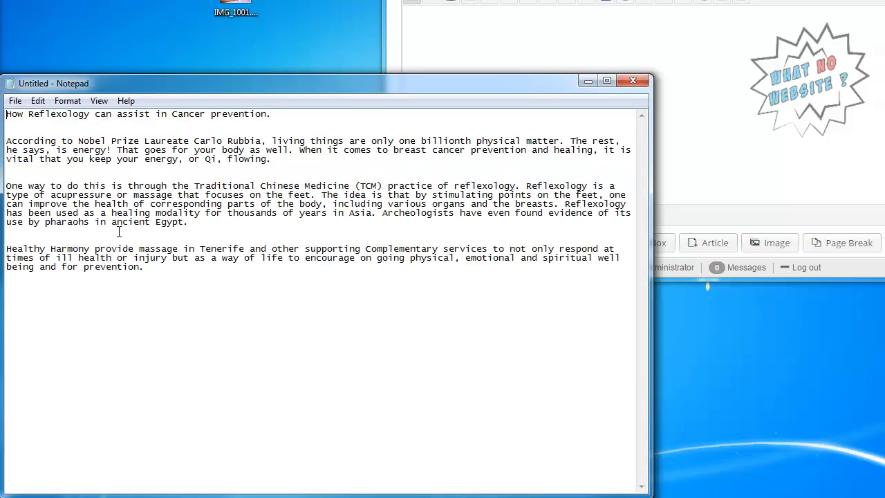
{"action": "key", "text": "ctrl+a"}
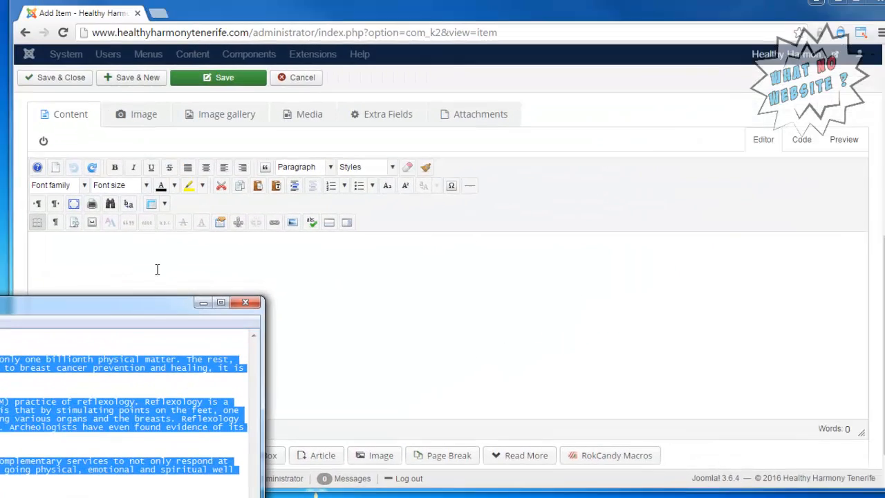
{"action": "left_click", "coordinate": [146, 265]}
{"action": "key", "text": "ctrl+v"}
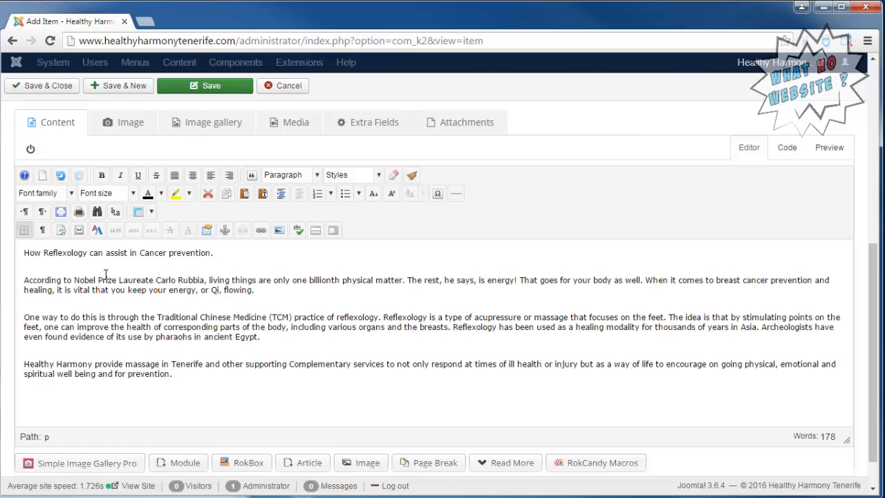
Check the stray <br /> tags in Code view and delete the three empty lines between paragraphs.
{"action": "left_click_drag", "start_coordinate": [106, 283], "coordinate": [24, 257]}
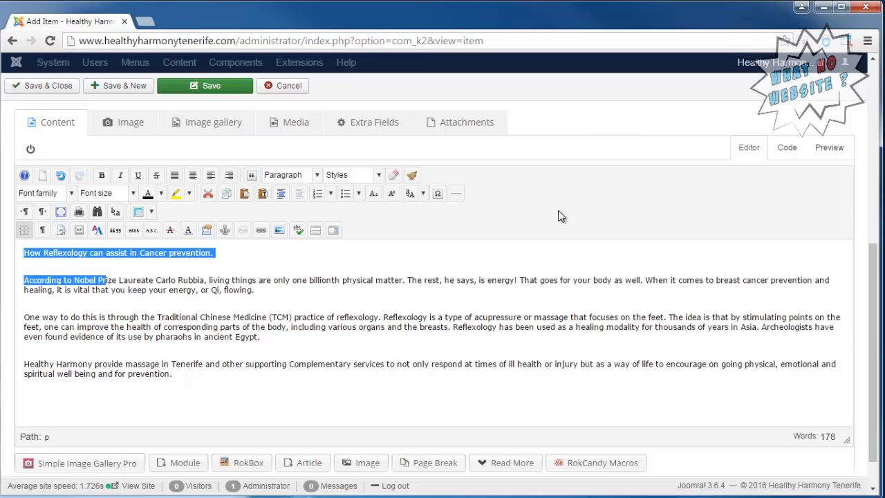
{"action": "left_click", "coordinate": [782, 154]}
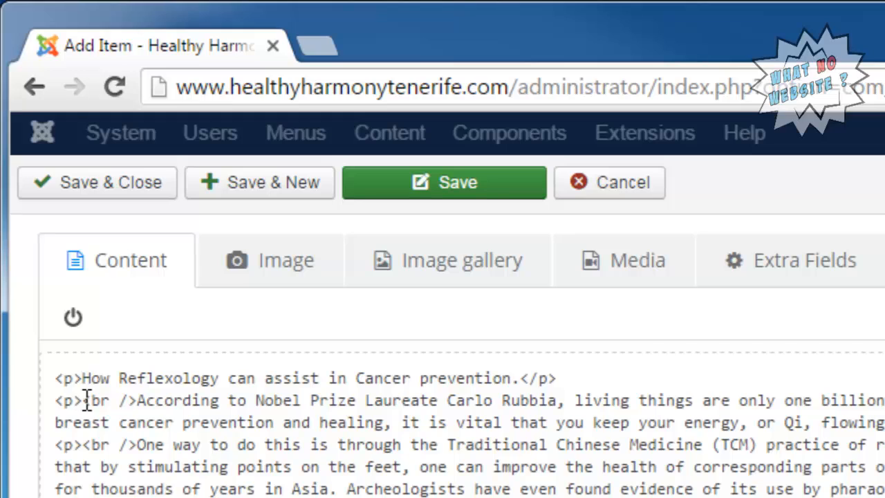
{"action": "left_click_drag", "start_coordinate": [83, 400], "coordinate": [138, 400]}
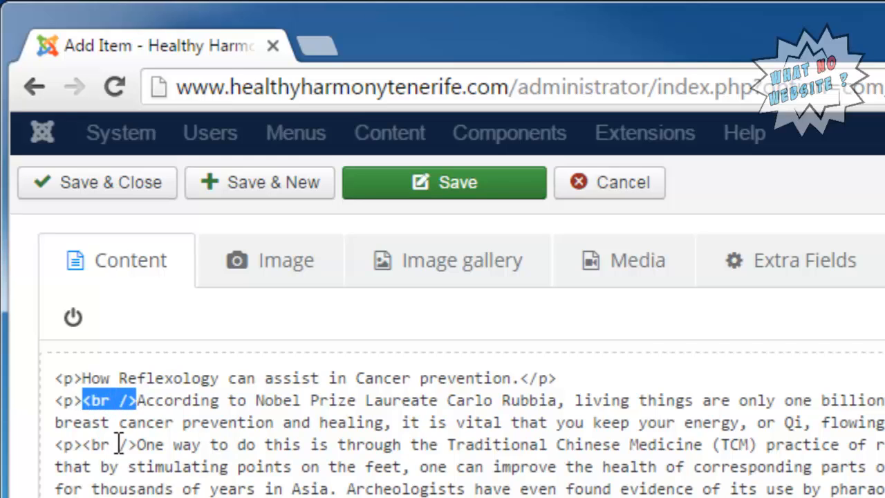
{"action": "left_click_drag", "start_coordinate": [138, 444], "coordinate": [82, 444]}
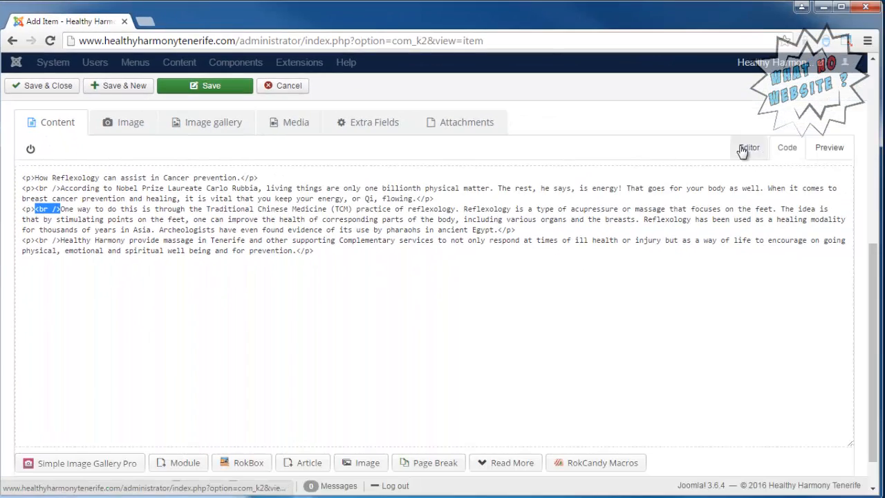
{"action": "left_click", "coordinate": [744, 149]}
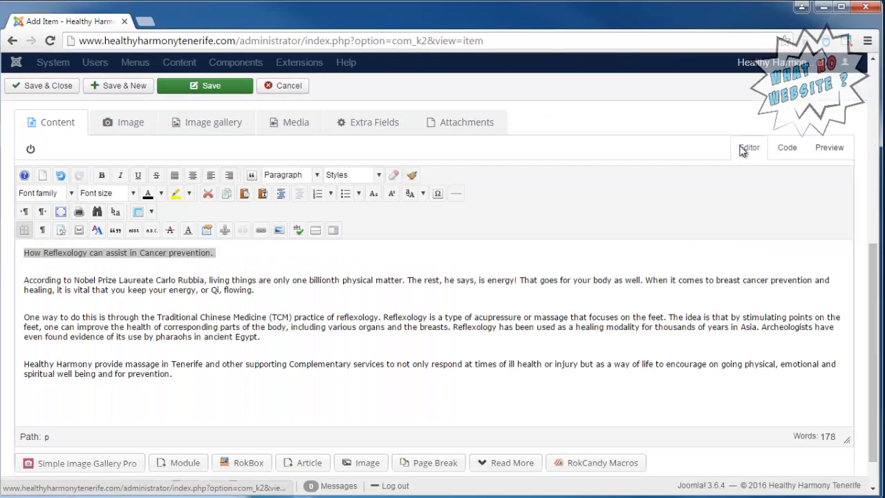
{"action": "left_click", "coordinate": [158, 269]}
{"action": "key", "text": "Delete"}
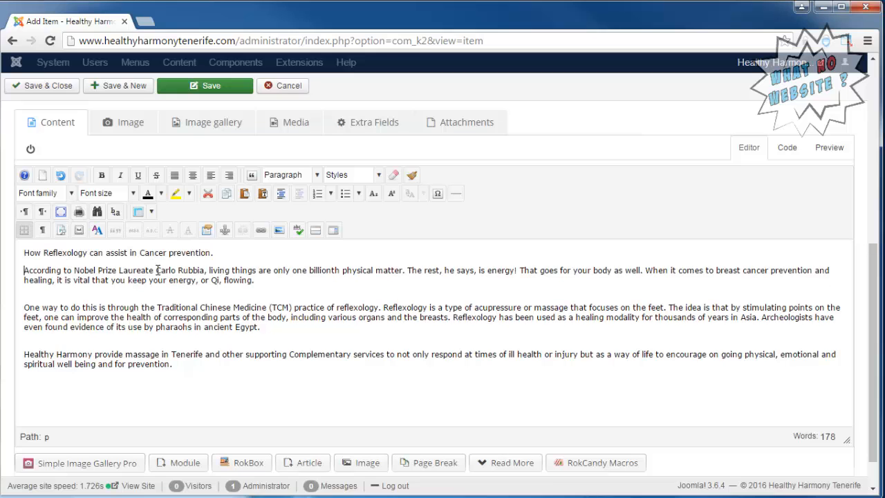
{"action": "key", "text": "Delete"}
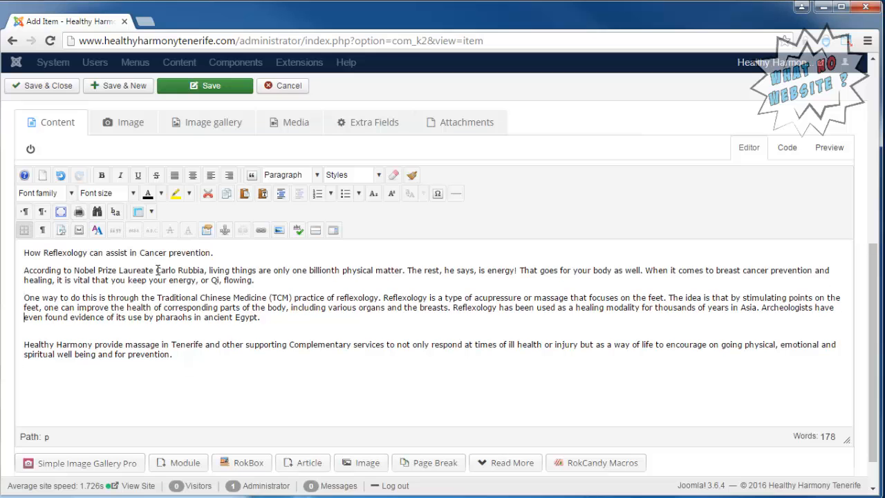
{"action": "key", "text": "Delete"}
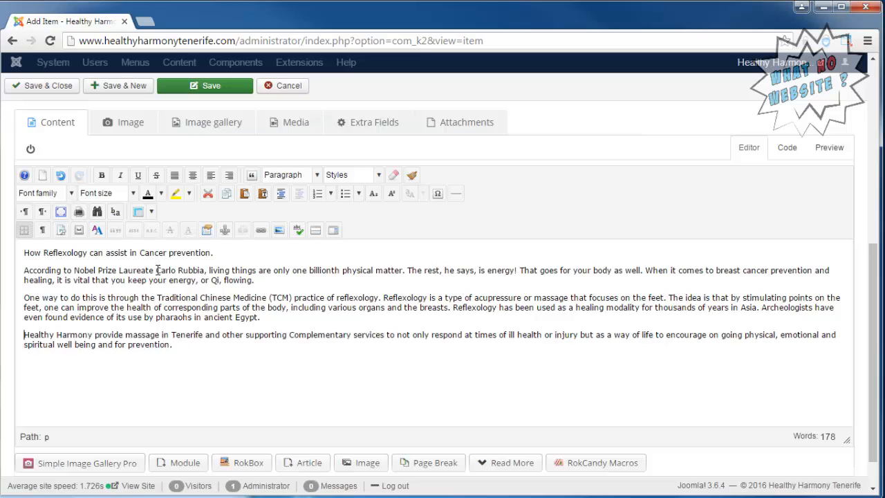
Add blank lines between the <p> blocks in the HTML source after the heading.
{"action": "left_click", "coordinate": [785, 155]}
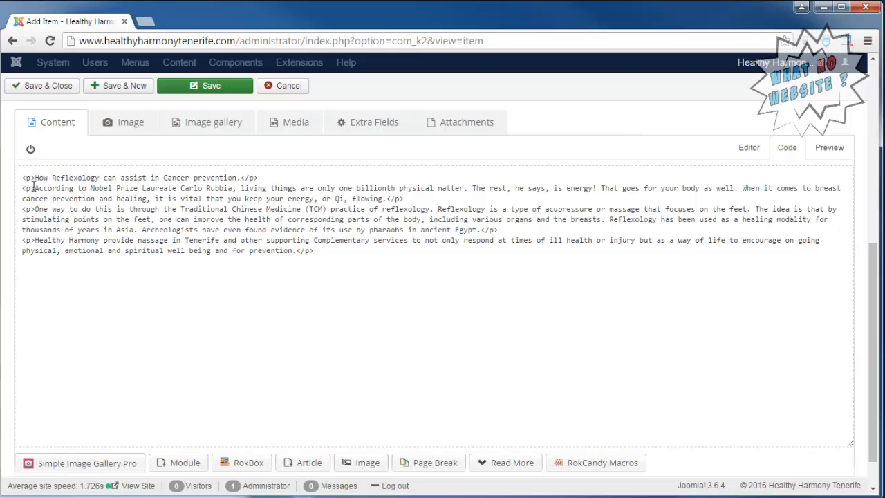
{"action": "left_click_drag", "start_coordinate": [33, 187], "coordinate": [23, 216]}
{"action": "left_click_drag", "start_coordinate": [385, 199], "coordinate": [407, 198]}
{"action": "left_click_drag", "start_coordinate": [480, 229], "coordinate": [524, 229]}
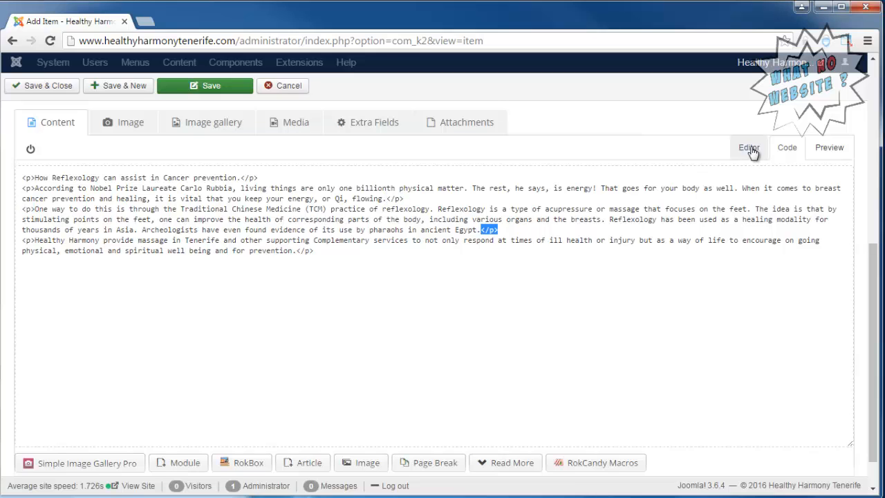
{"action": "left_click", "coordinate": [277, 176]}
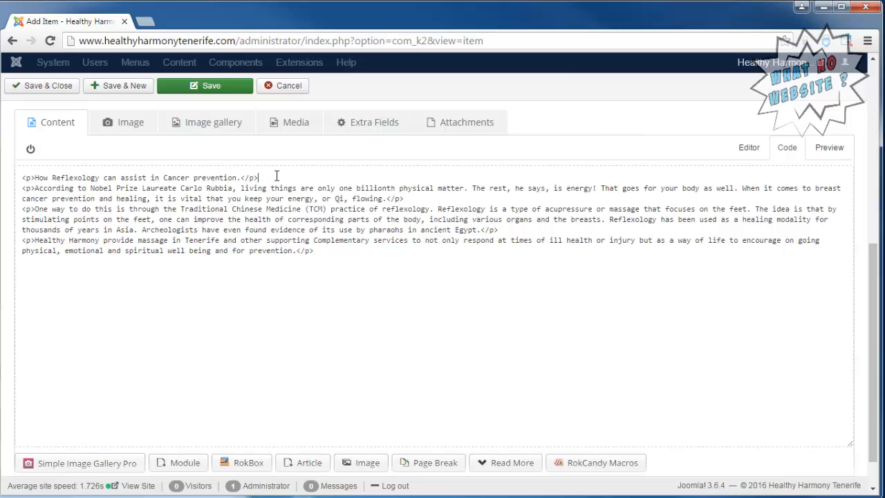
{"action": "key", "text": "Return"}
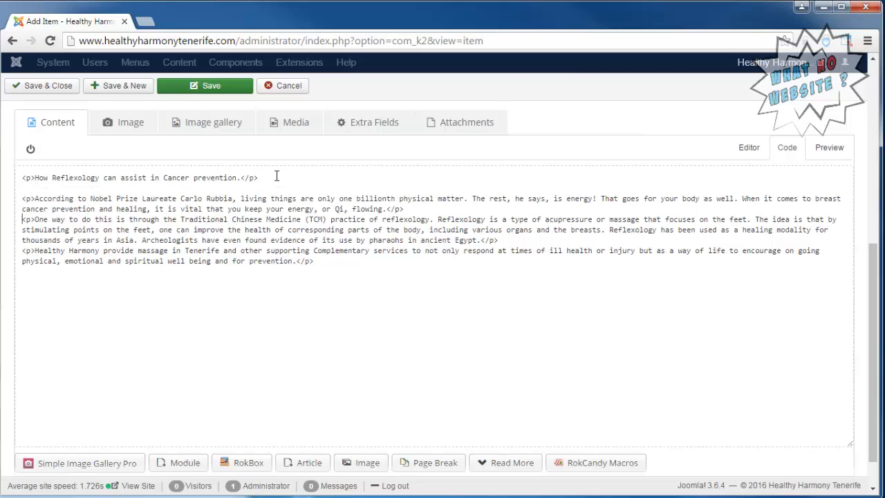
{"action": "key", "text": "Return"}
{"action": "key", "text": "Down"}
{"action": "key", "text": "Return"}
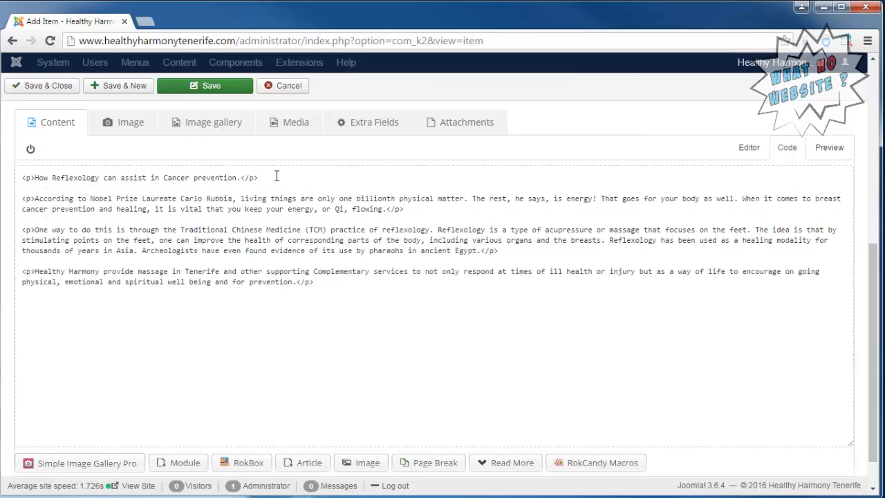
Back in Editor view, select the line 'How Reflexology can assist in Cancer prevention.'.
{"action": "left_click", "coordinate": [750, 148]}
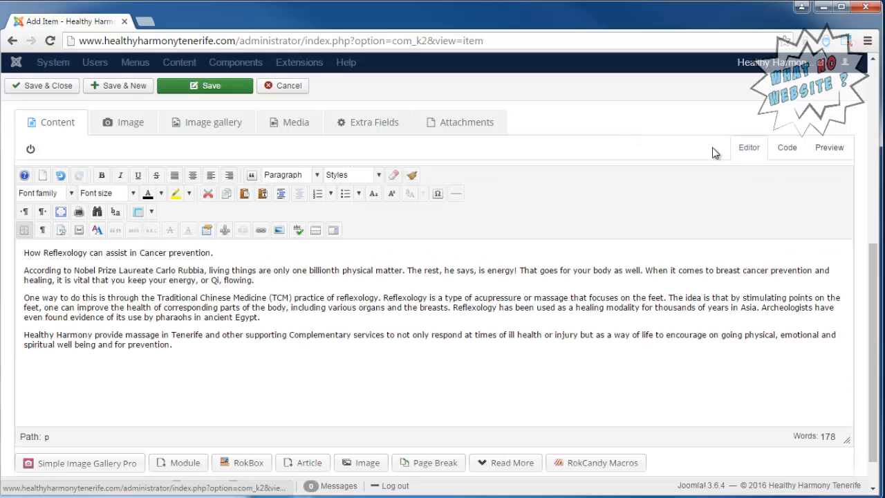
{"action": "key", "text": "ctrl+a"}
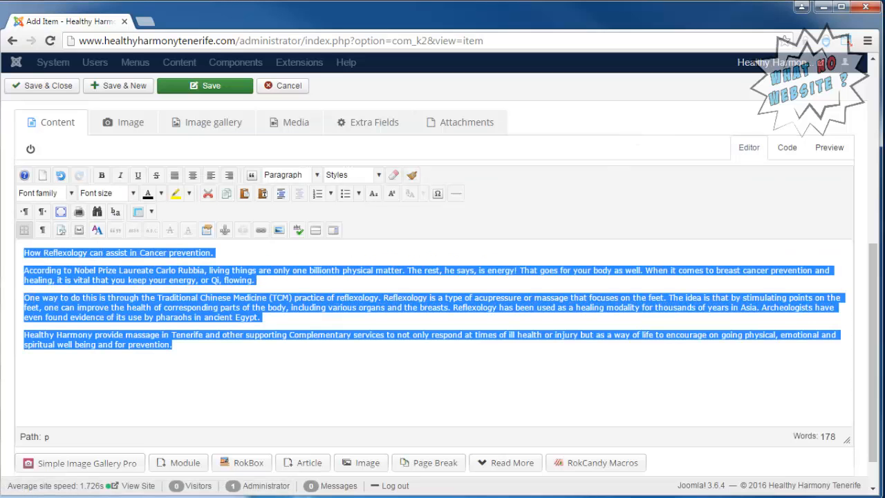
{"action": "left_click", "coordinate": [80, 253]}
{"action": "left_click_drag", "start_coordinate": [215, 253], "coordinate": [21, 245]}
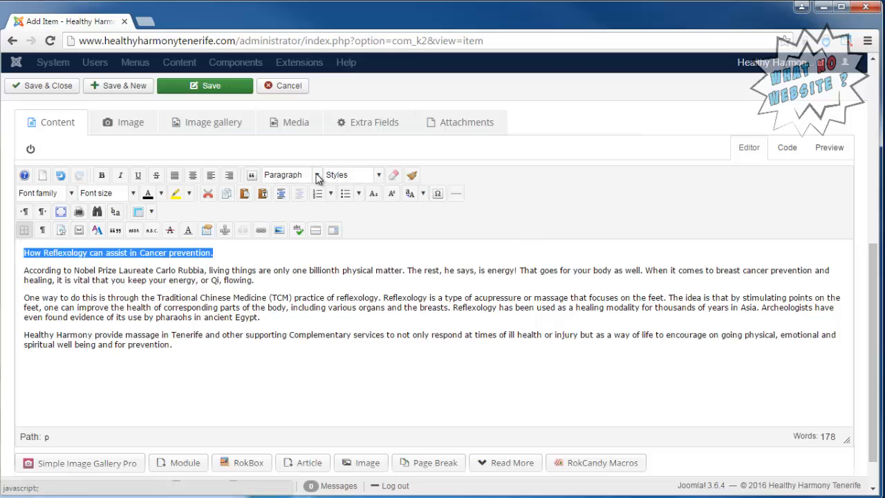
{"action": "left_click", "coordinate": [317, 177]}
Format the first line as Heading 2 and confirm the title reads 'Massage in Tenerife'.
{"action": "left_click_drag", "start_coordinate": [380, 205], "coordinate": [383, 218]}
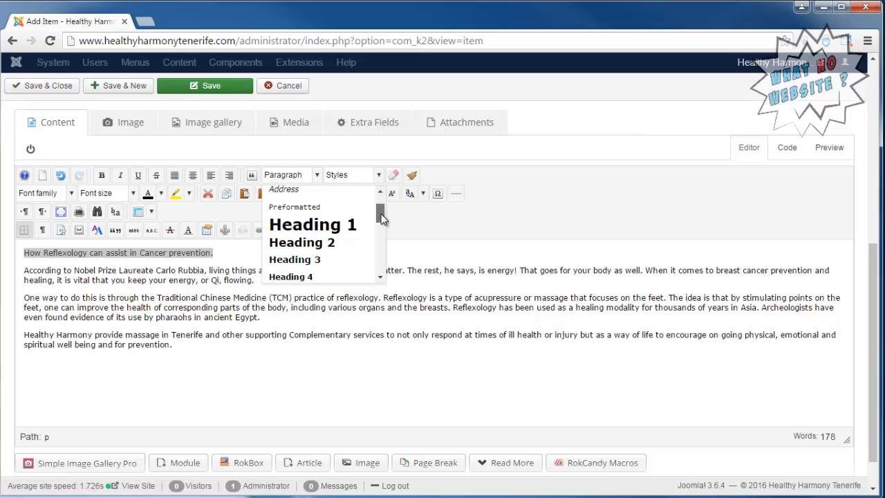
{"action": "left_click", "coordinate": [324, 242]}
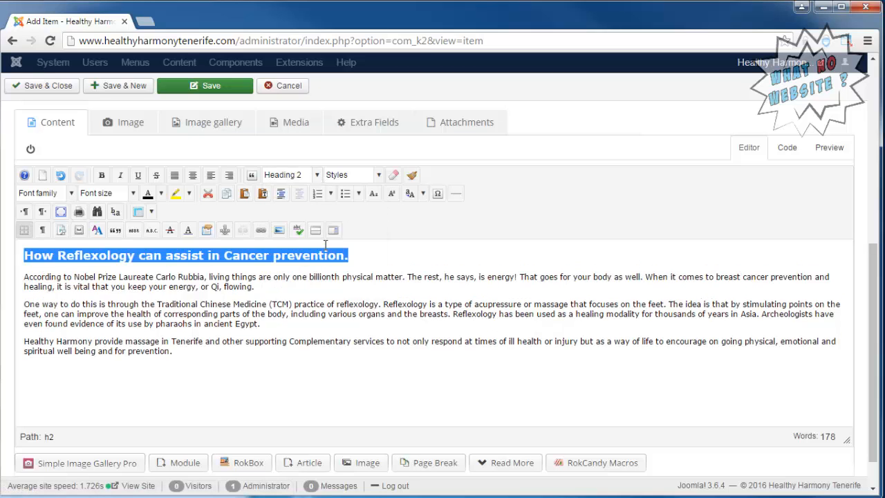
{"action": "scroll", "coordinate": [546, 215], "scroll_direction": "up", "scroll_amount": 8}
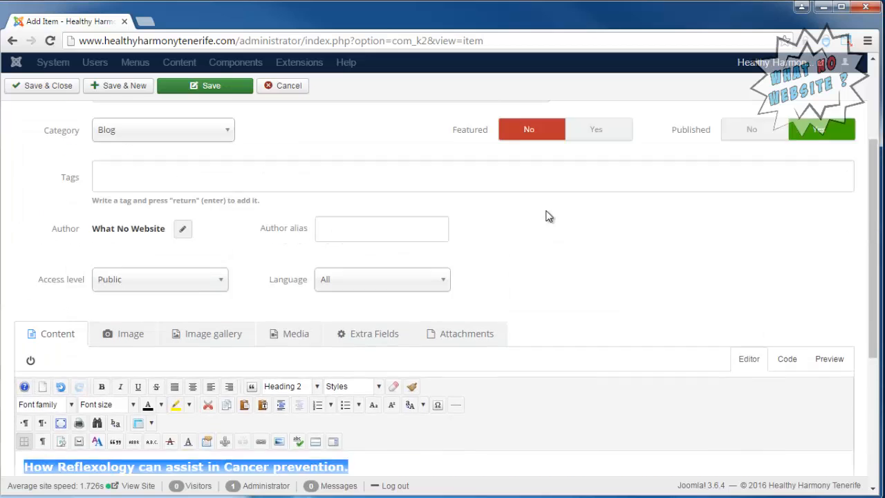
{"action": "triple_click", "coordinate": [252, 200]}
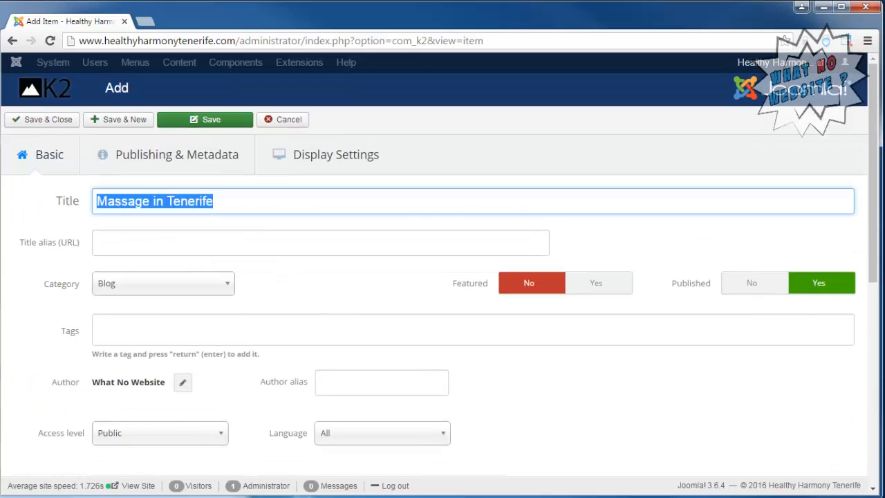
{"action": "scroll", "coordinate": [23, 286], "scroll_direction": "down", "scroll_amount": 2}
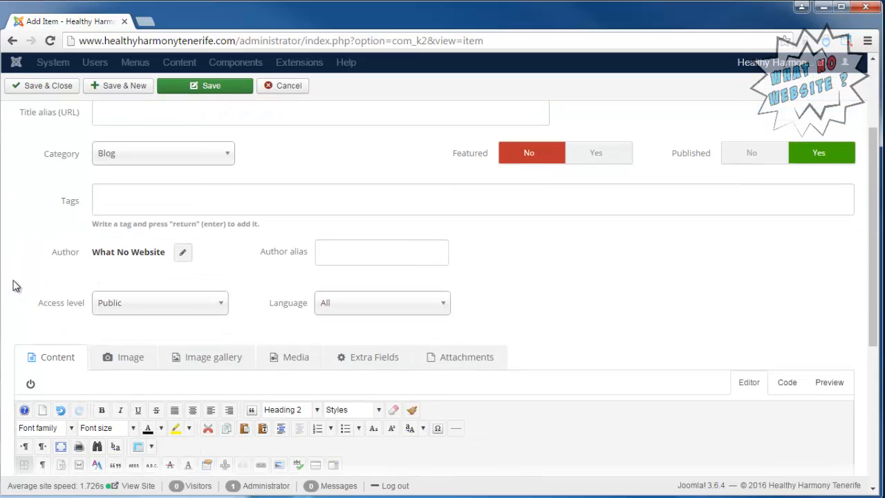
{"action": "scroll", "coordinate": [11, 287], "scroll_direction": "down", "scroll_amount": 2}
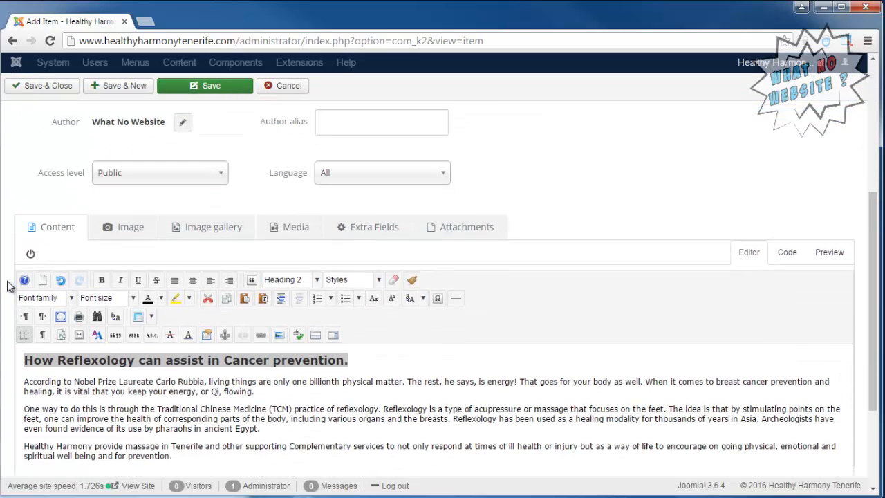
{"action": "scroll", "coordinate": [11, 286], "scroll_direction": "down", "scroll_amount": 1}
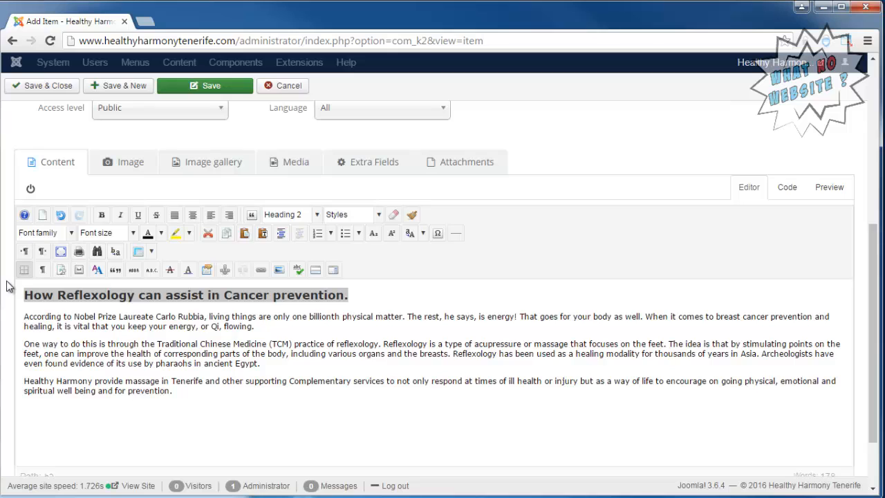
{"action": "left_click", "coordinate": [200, 387]}
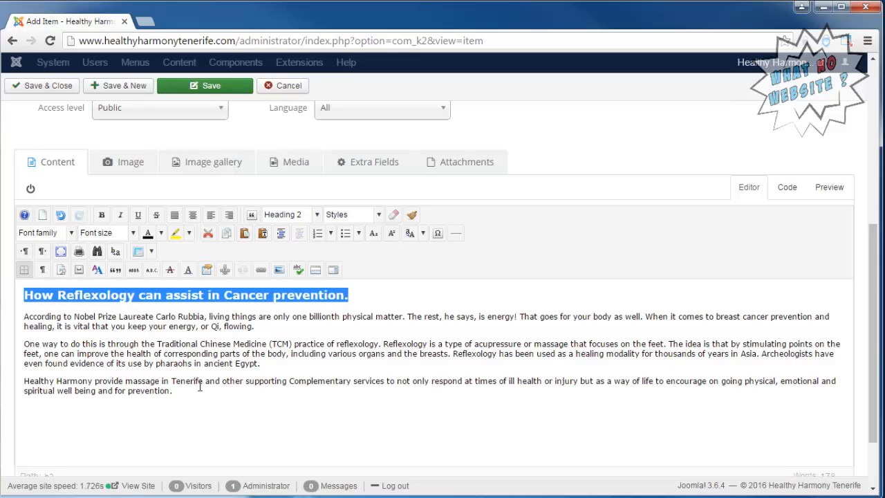
Save the item, attach IMG_1001.JPG from the site's images folder as its image, and save again.
{"action": "left_click", "coordinate": [211, 92]}
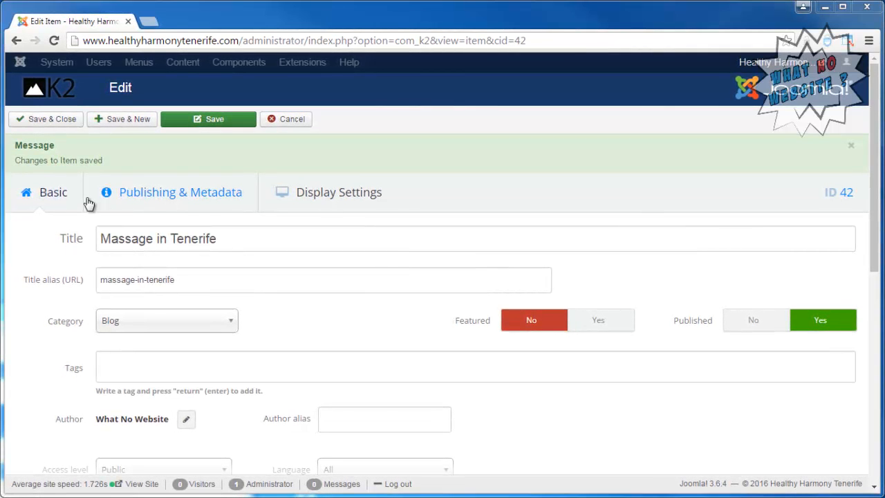
{"action": "scroll", "coordinate": [73, 367], "scroll_direction": "down", "scroll_amount": 5}
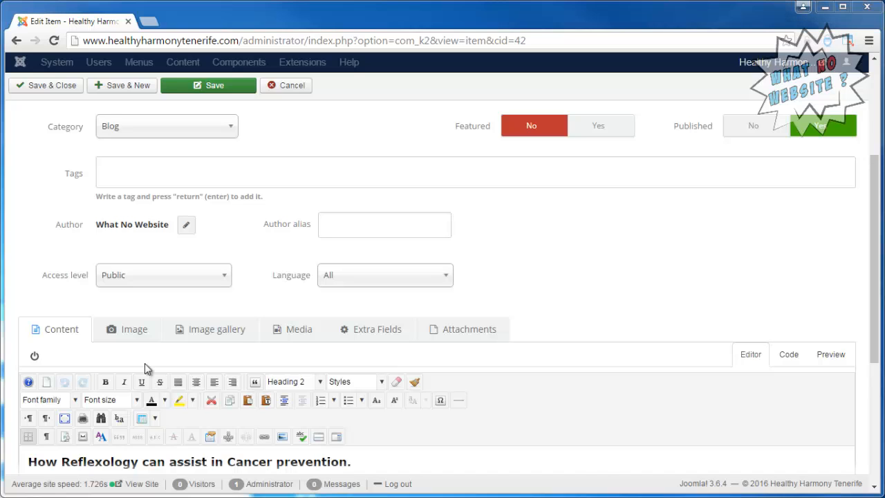
{"action": "left_click", "coordinate": [136, 335]}
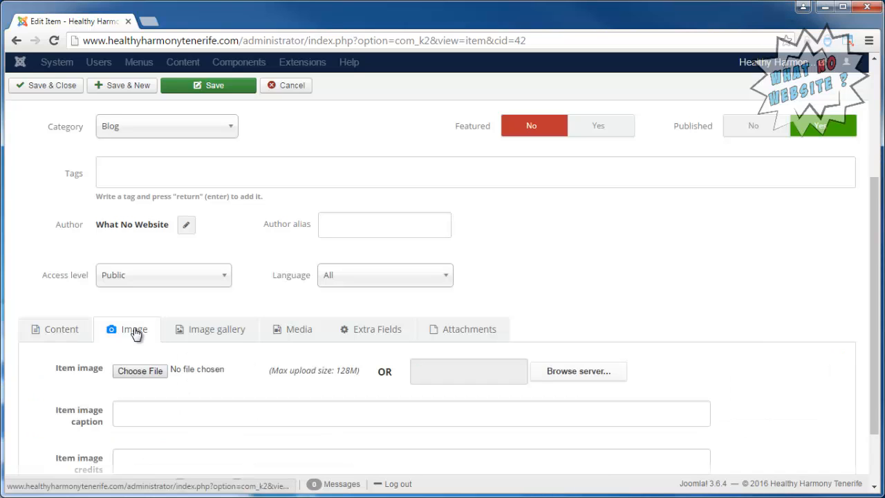
{"action": "left_click", "coordinate": [147, 372]}
{"action": "left_click", "coordinate": [588, 369]}
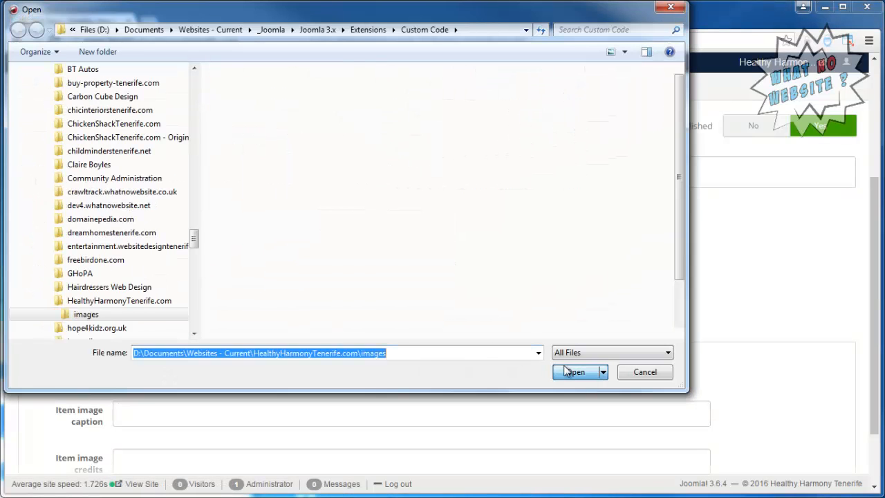
{"action": "double_click", "coordinate": [558, 184]}
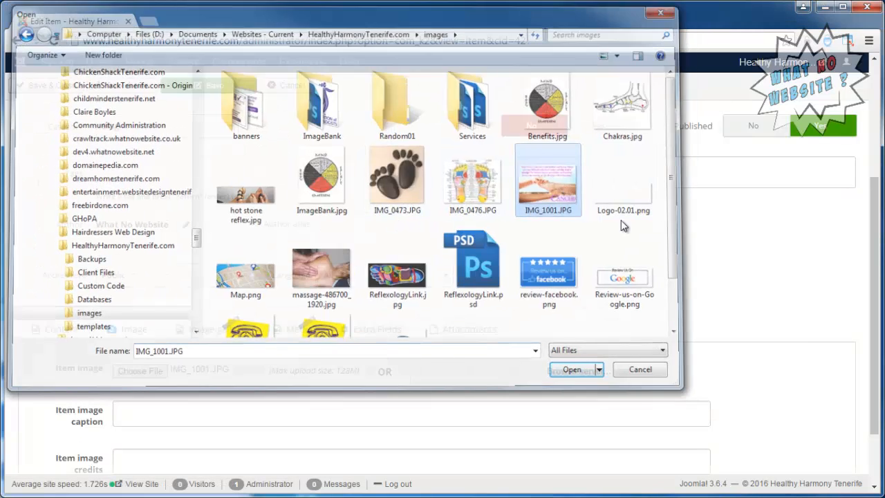
{"action": "left_click", "coordinate": [215, 88]}
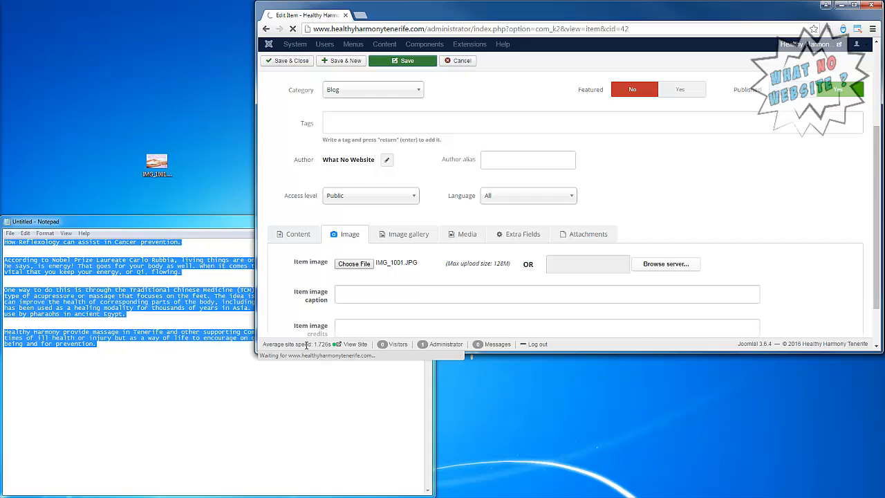
Open the live site in a new window and read the Massage in Tenerife post from Our Blog.
{"action": "right_click", "coordinate": [355, 344]}
{"action": "left_click", "coordinate": [399, 363]}
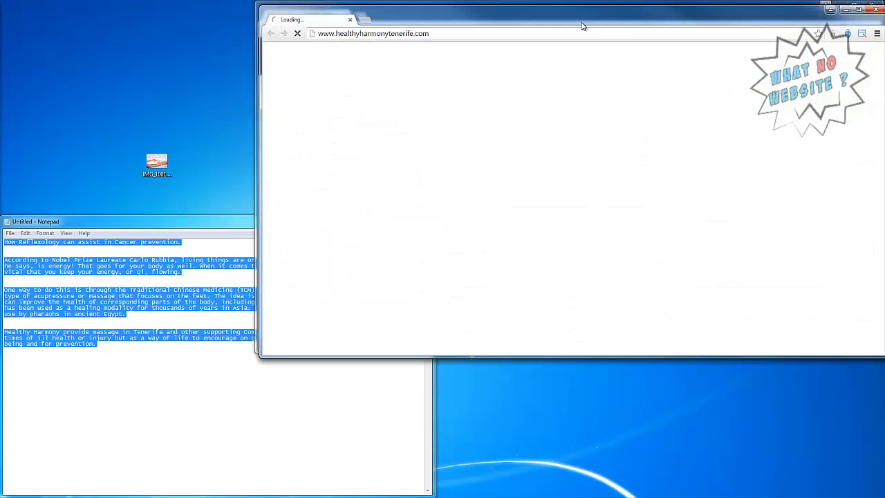
{"action": "left_click_drag", "start_coordinate": [572, 25], "coordinate": [282, 167]}
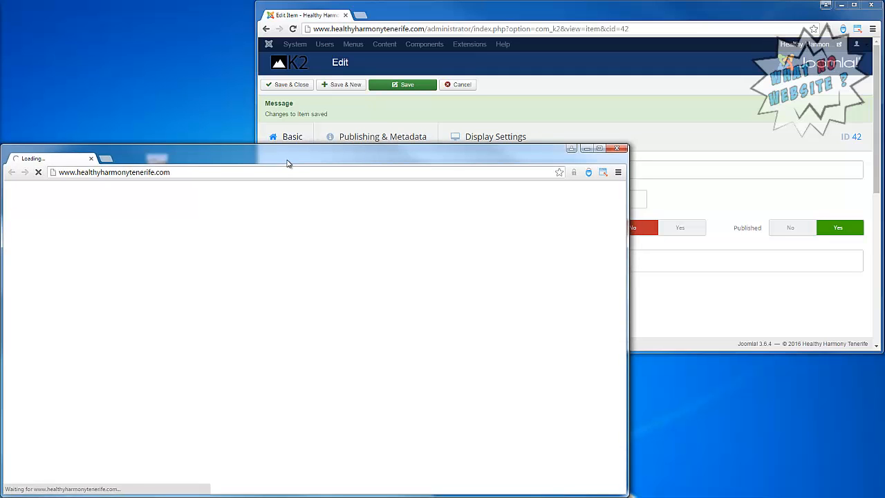
{"action": "left_click", "coordinate": [498, 104]}
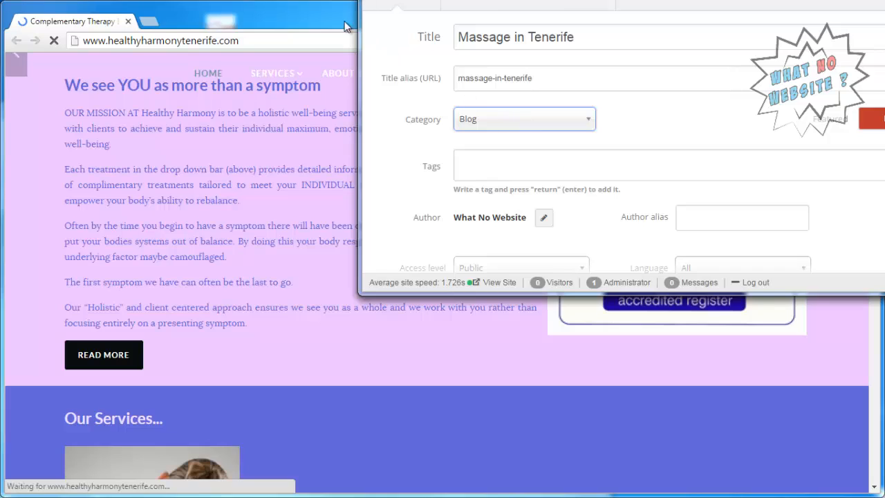
{"action": "left_click", "coordinate": [342, 20]}
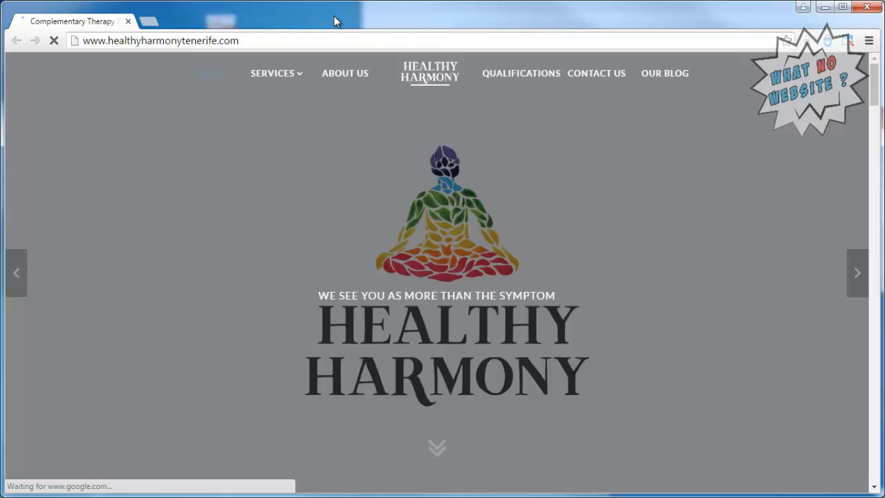
{"action": "left_click", "coordinate": [678, 77]}
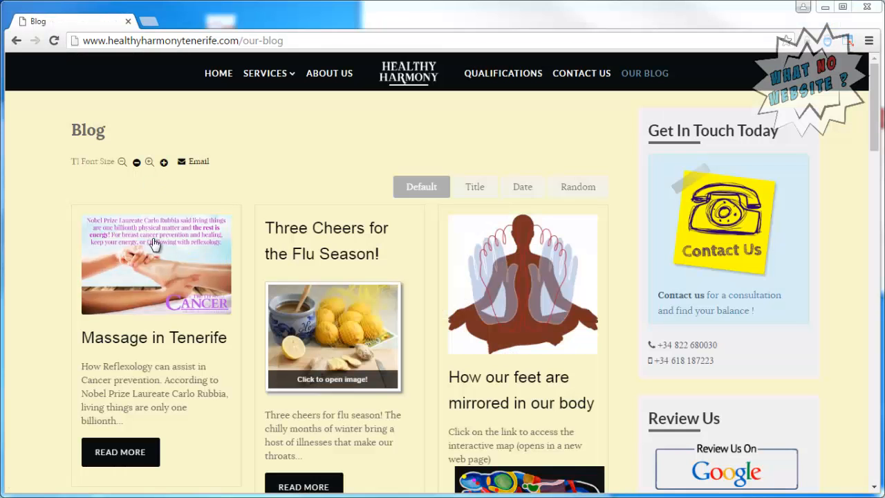
{"action": "left_click", "coordinate": [125, 454]}
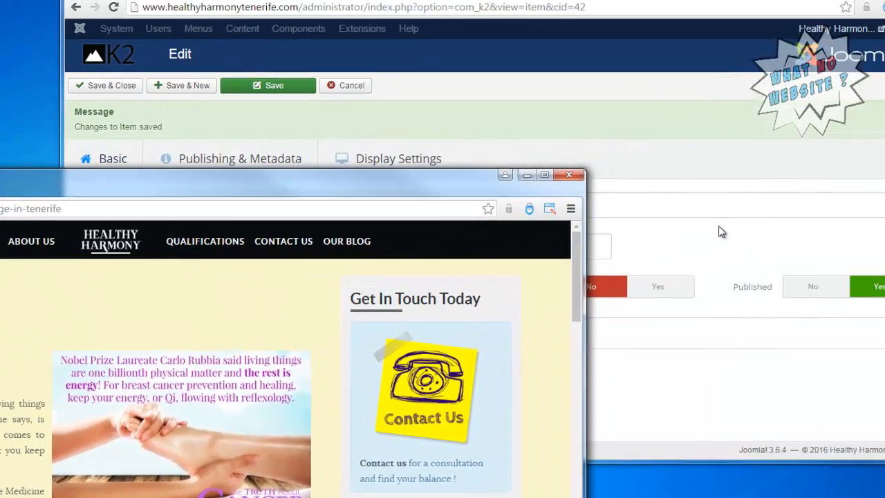
Save & Close the item, then reopen Massage in Tenerife from the Items list.
{"action": "scroll", "coordinate": [660, 263], "scroll_direction": "down", "scroll_amount": 5}
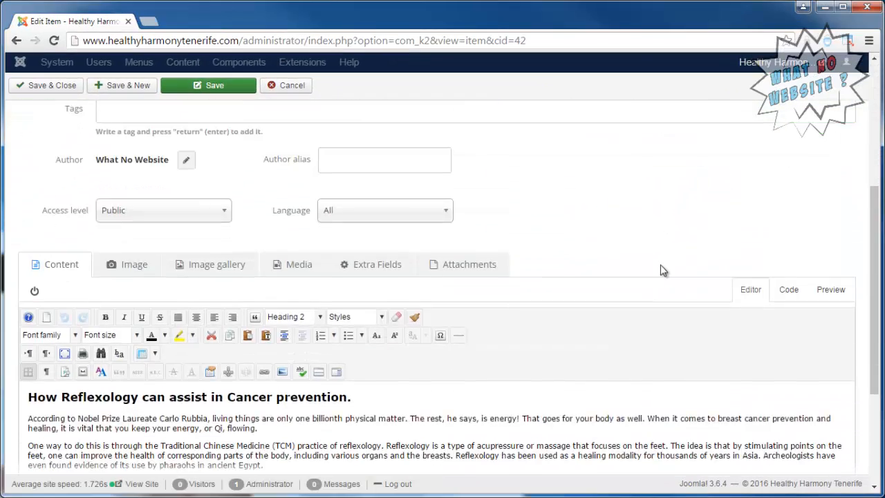
{"action": "scroll", "coordinate": [662, 265], "scroll_direction": "down", "scroll_amount": 1}
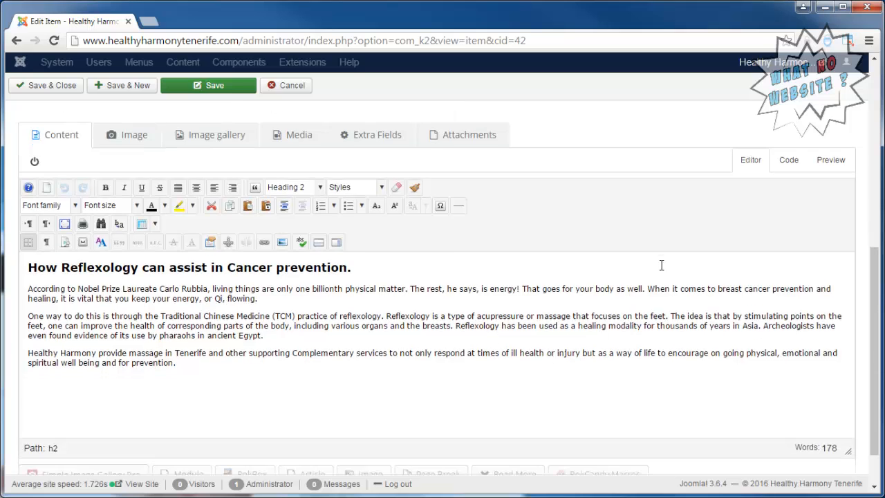
{"action": "left_click", "coordinate": [62, 88]}
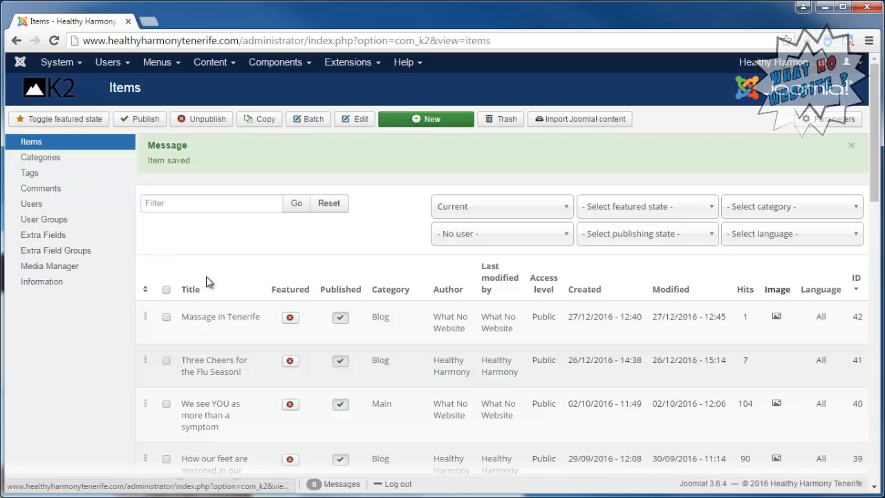
{"action": "left_click", "coordinate": [206, 319]}
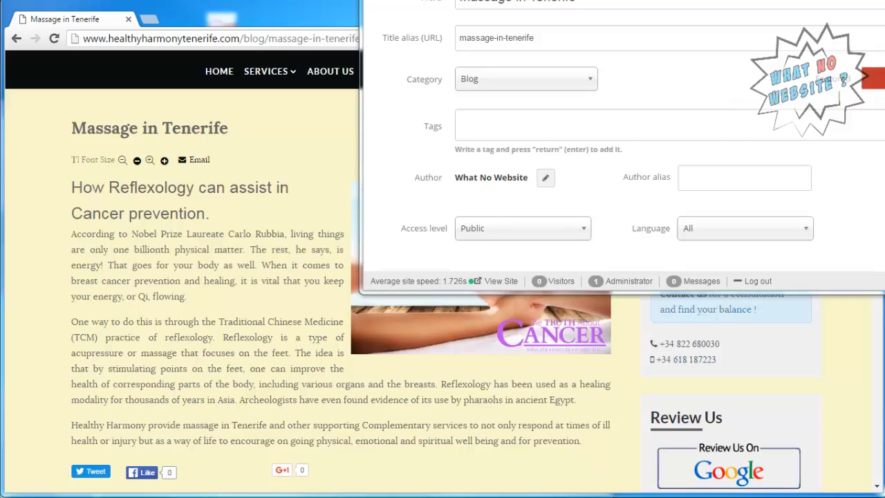
Replace the old Notepad text with the pasted Breast Cancer and Stagnant Qi article.
{"action": "key", "text": "alt+Tab"}
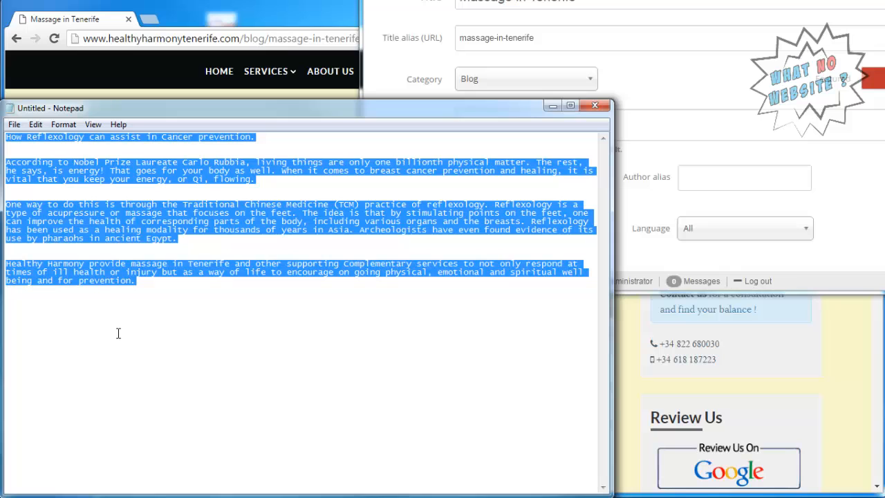
{"action": "key", "text": "ctrl+x"}
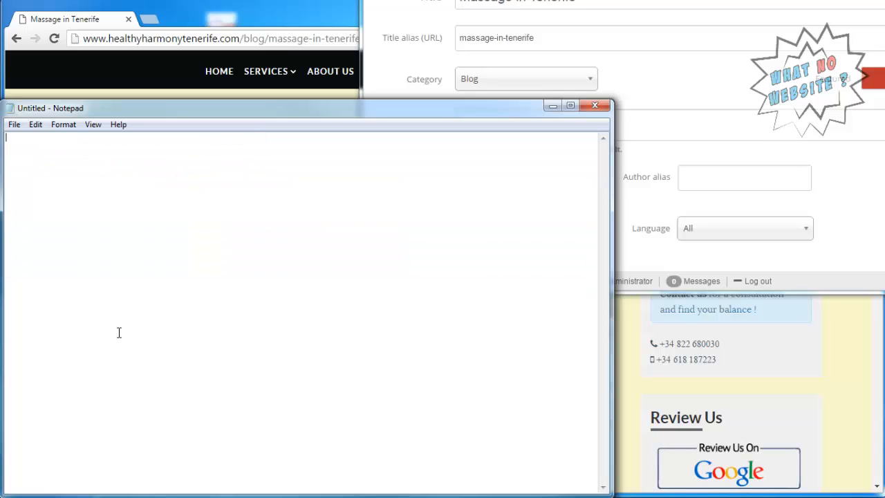
{"action": "right_click", "coordinate": [119, 332]}
{"action": "left_click", "coordinate": [159, 207]}
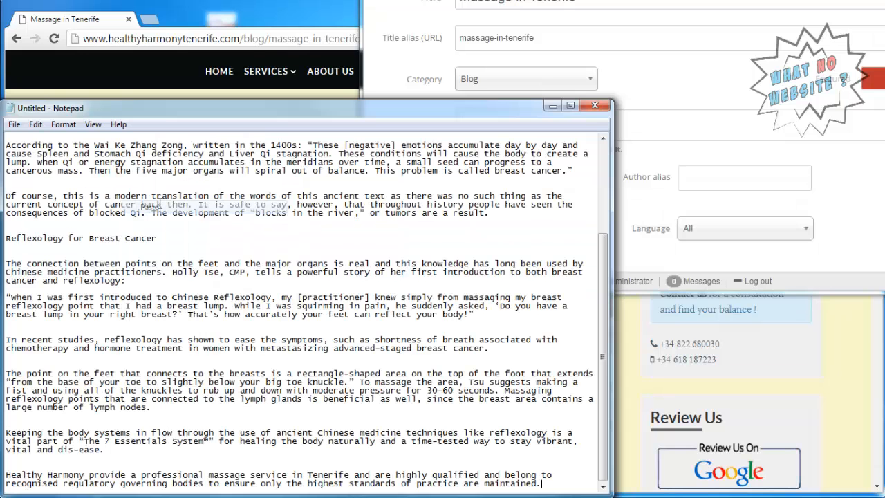
Delete the extra blank lines through the Reflexology for Breast Cancer subheading.
{"action": "key", "text": "ctrl+Home"}
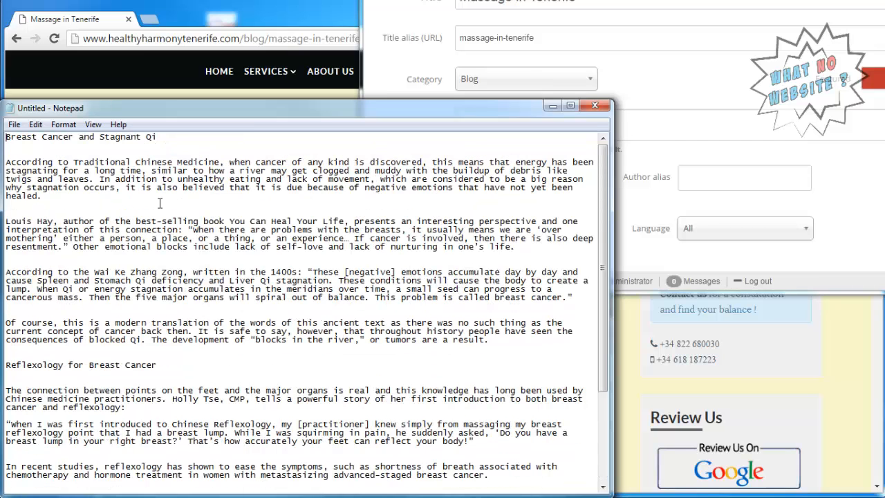
{"action": "key", "text": "BackSpace"}
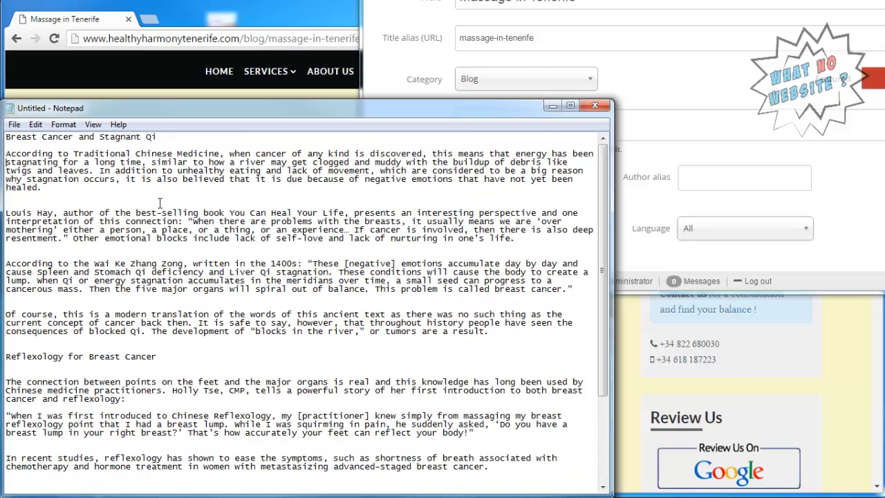
{"action": "key", "text": "BackSpace"}
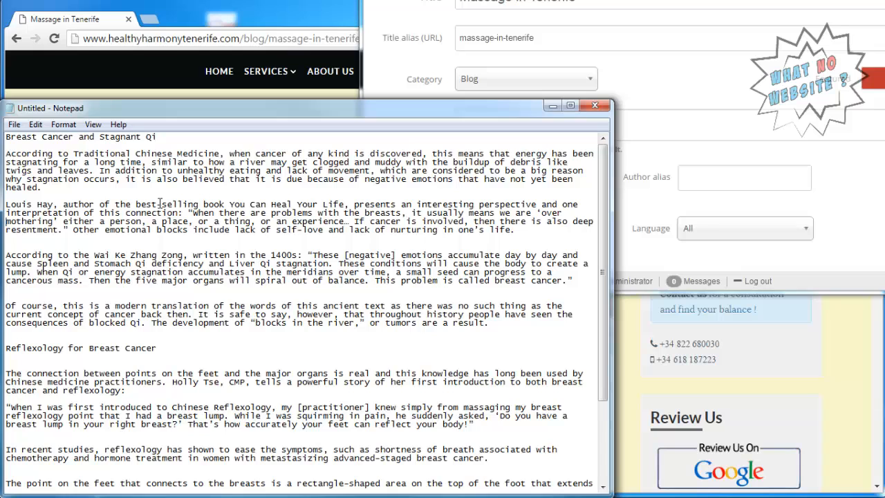
{"action": "key", "text": "BackSpace"}
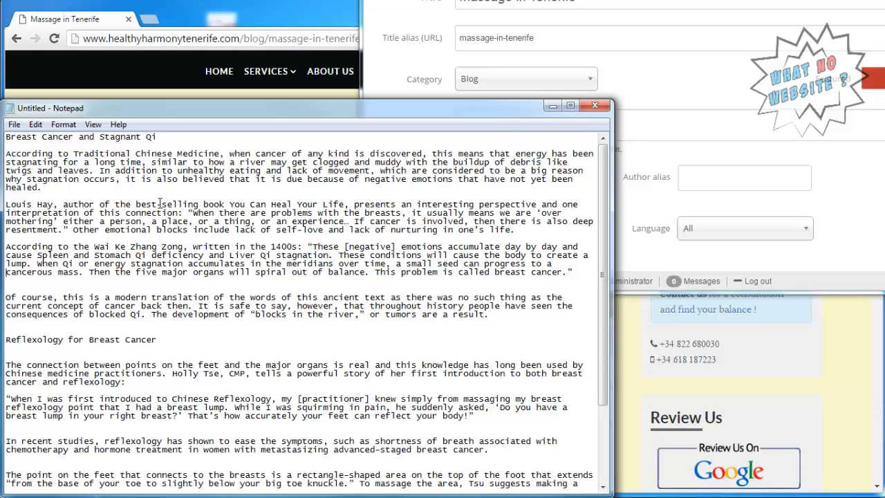
{"action": "key", "text": "BackSpace"}
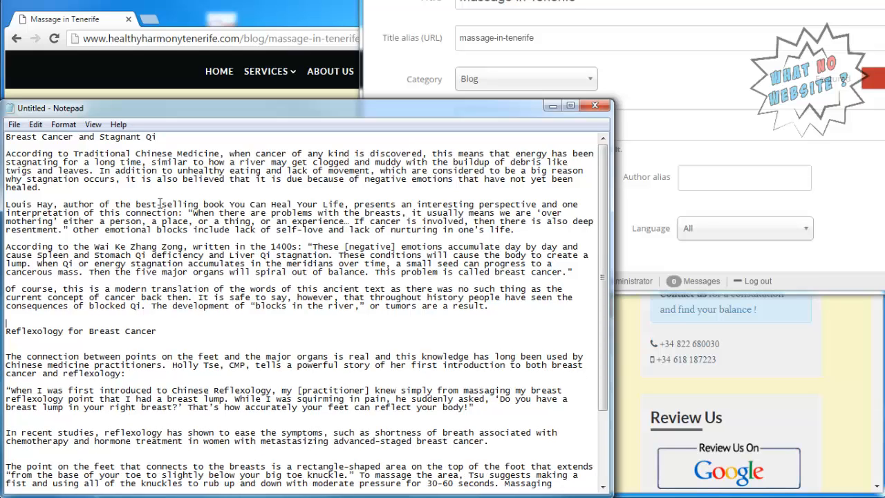
{"action": "key", "text": "BackSpace"}
{"action": "key", "text": "Down"}
{"action": "key", "text": "Down"}
{"action": "key", "text": "BackSpace"}
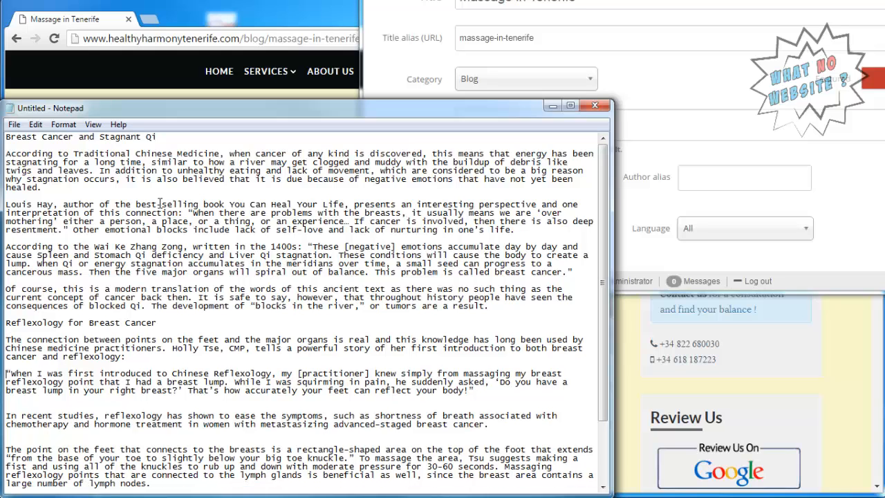
{"action": "key", "text": "BackSpace"}
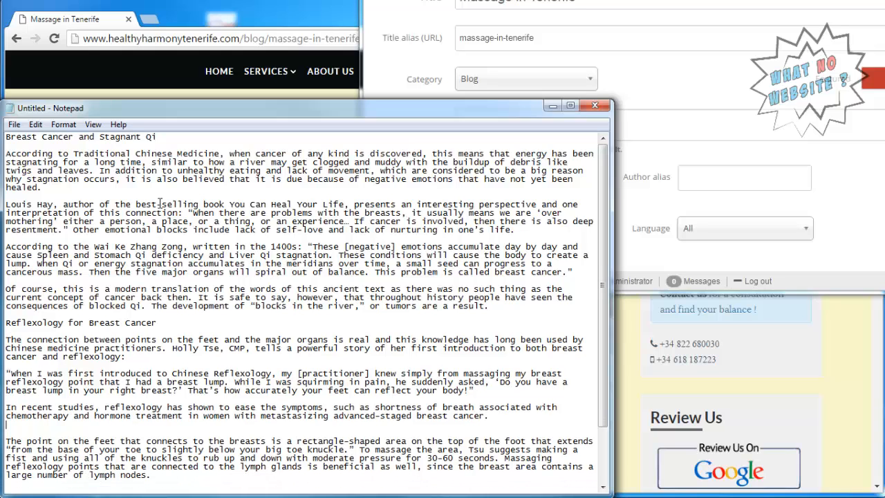
Remove the remaining blank lines in the lower paragraphs, then select and copy all the text.
{"action": "key", "text": "Down"}
{"action": "key", "text": "Down"}
{"action": "key", "text": "BackSpace"}
{"action": "key", "text": "Down"}
{"action": "key", "text": "BackSpace"}
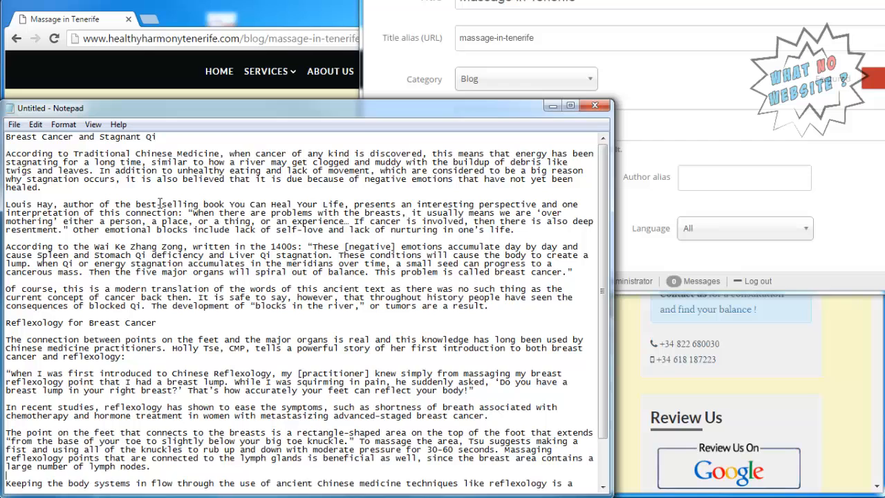
{"action": "key", "text": "BackSpace"}
{"action": "key", "text": "Return"}
{"action": "key", "text": "Down"}
{"action": "key", "text": "Down"}
{"action": "key", "text": "Down"}
{"action": "key", "text": "Down"}
{"action": "key", "text": "Down"}
{"action": "key", "text": "Down"}
{"action": "key", "text": "Down"}
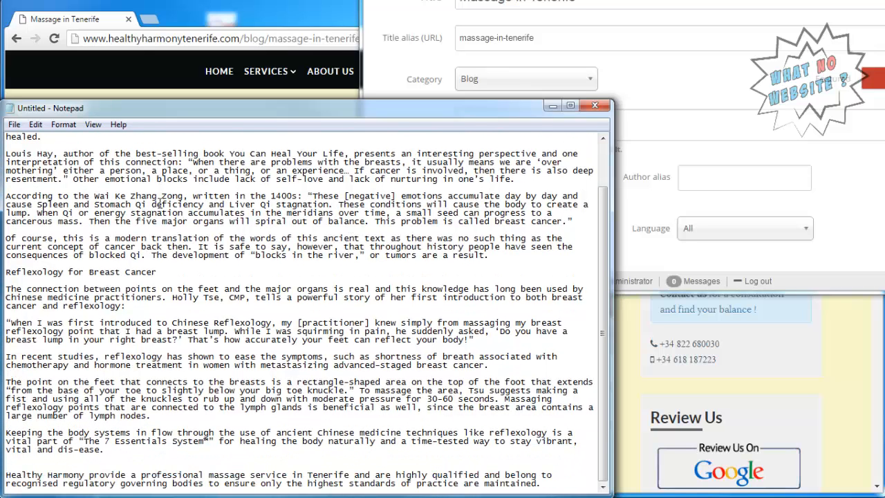
{"action": "key", "text": "ctrl+a"}
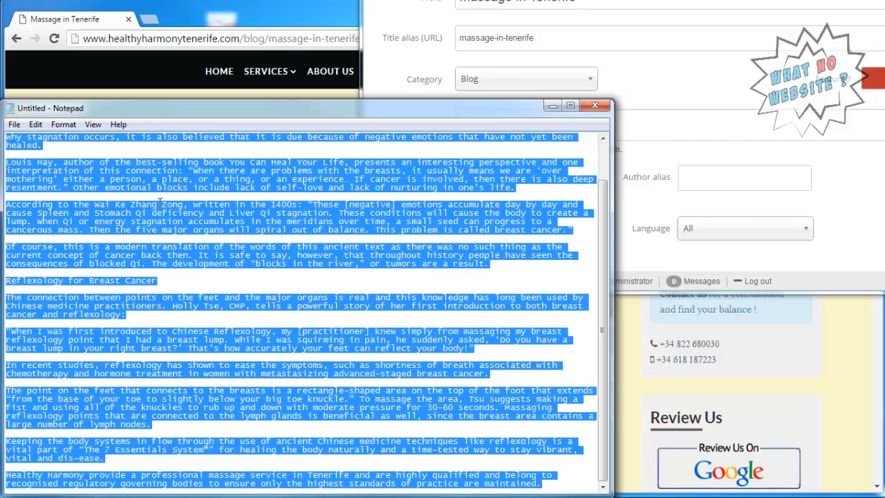
{"action": "right_click", "coordinate": [291, 161]}
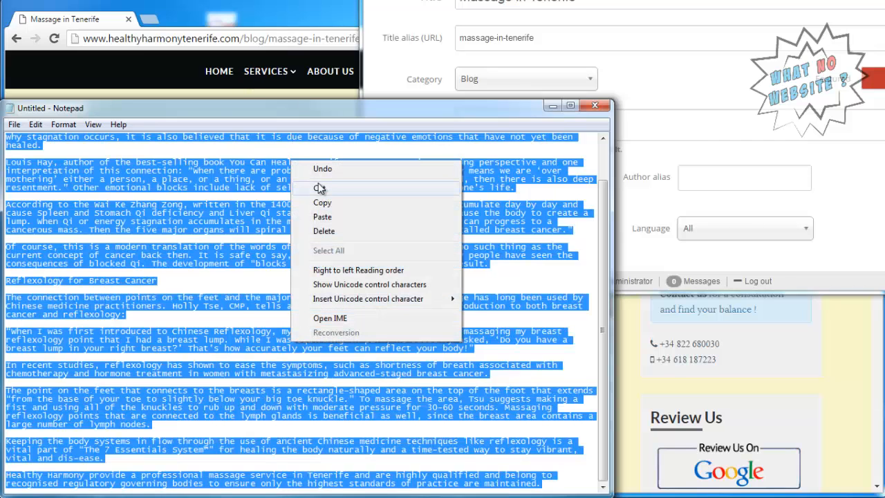
Paste the tidied Notepad text at the end of the K2 article body, removing the empty paragraph.
{"action": "left_click", "coordinate": [635, 64]}
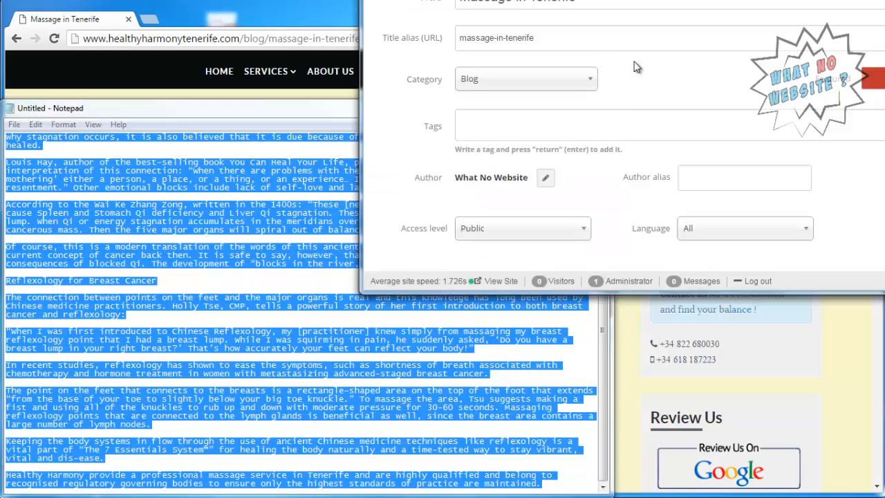
{"action": "scroll", "coordinate": [636, 64], "scroll_direction": "down", "scroll_amount": 5}
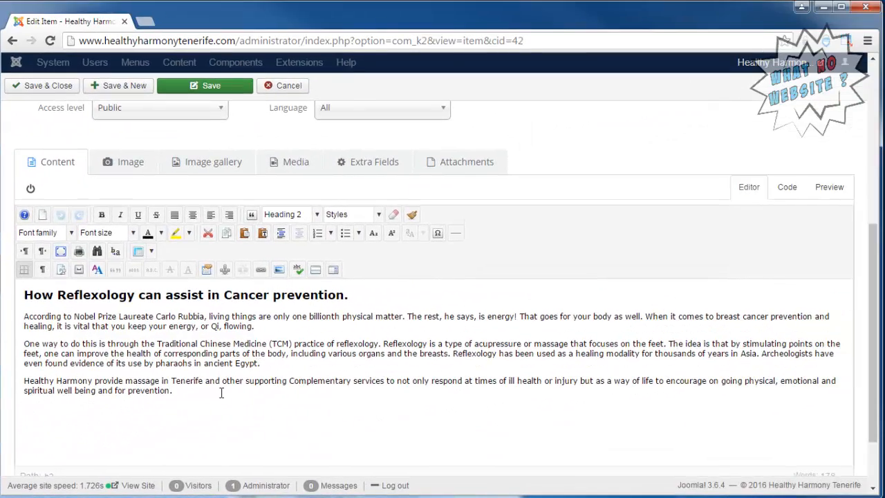
{"action": "left_click", "coordinate": [221, 393]}
{"action": "key", "text": "Return"}
{"action": "key", "text": "Return"}
{"action": "key", "text": "Return"}
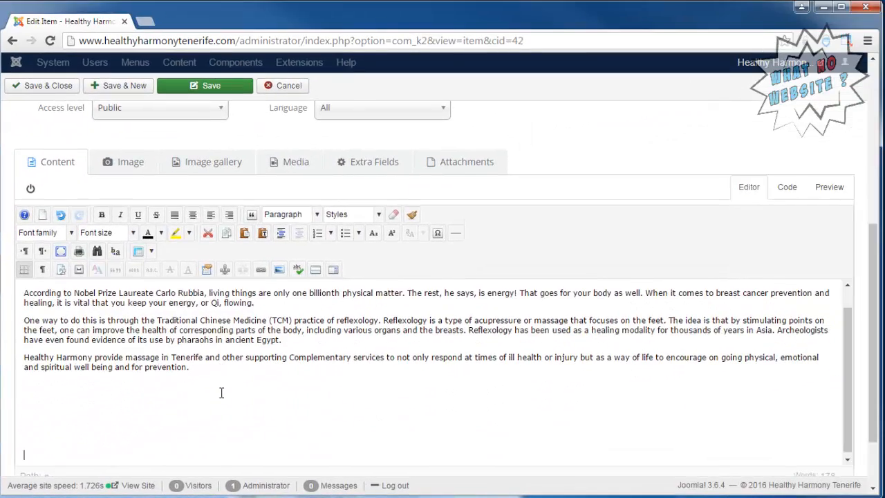
{"action": "key", "text": "ctrl+v"}
{"action": "key", "text": "ctrl+Home"}
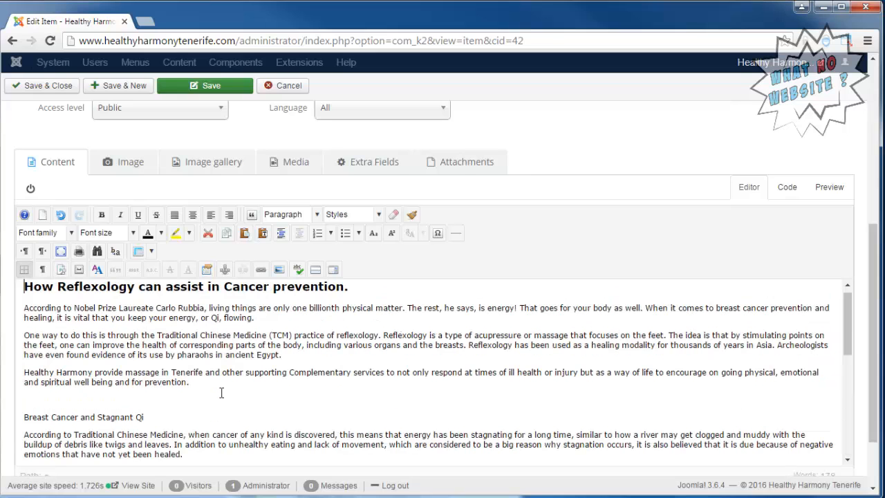
{"action": "key", "text": "Down"}
{"action": "key", "text": "Down"}
{"action": "key", "text": "Down"}
{"action": "key", "text": "Down"}
{"action": "key", "text": "Down"}
{"action": "key", "text": "Down"}
{"action": "key", "text": "Down"}
{"action": "key", "text": "Delete"}
Format 'Breast Cancer and Stagnant Qi' and 'Reflexology for Breast Cancer' as Heading 2.
{"action": "key", "text": "shift+End"}
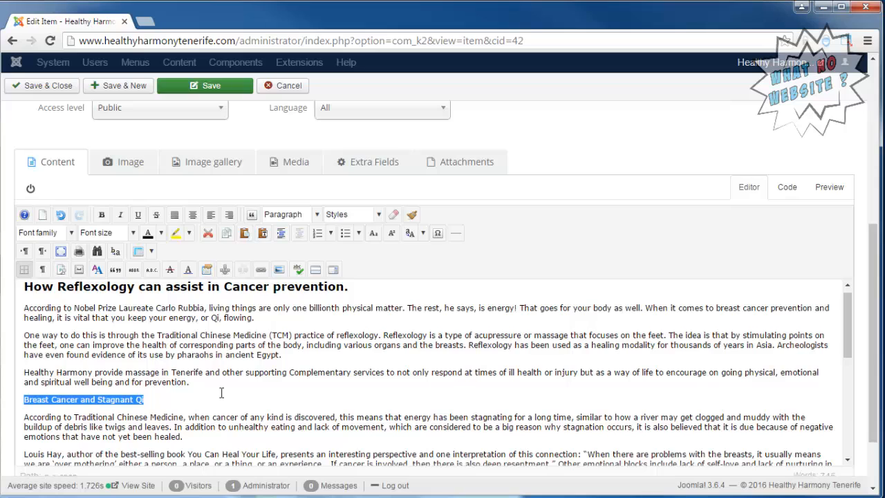
{"action": "left_click", "coordinate": [317, 214]}
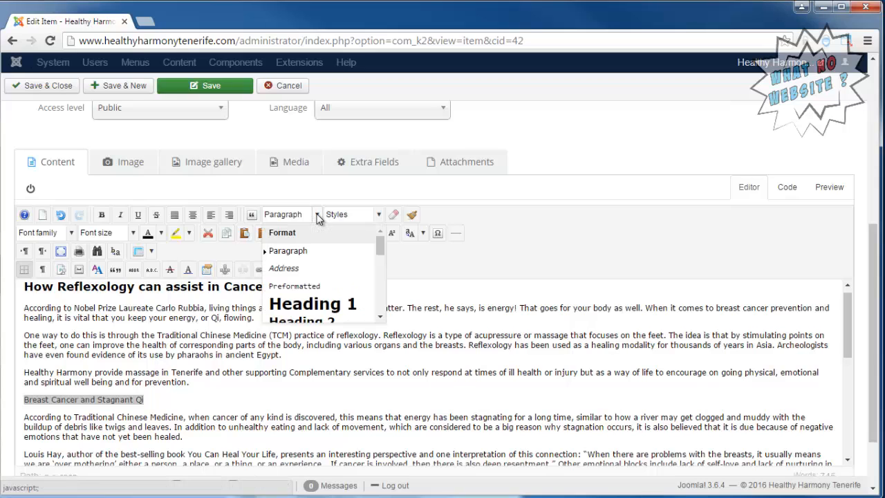
{"action": "left_click_drag", "start_coordinate": [381, 245], "coordinate": [381, 248]}
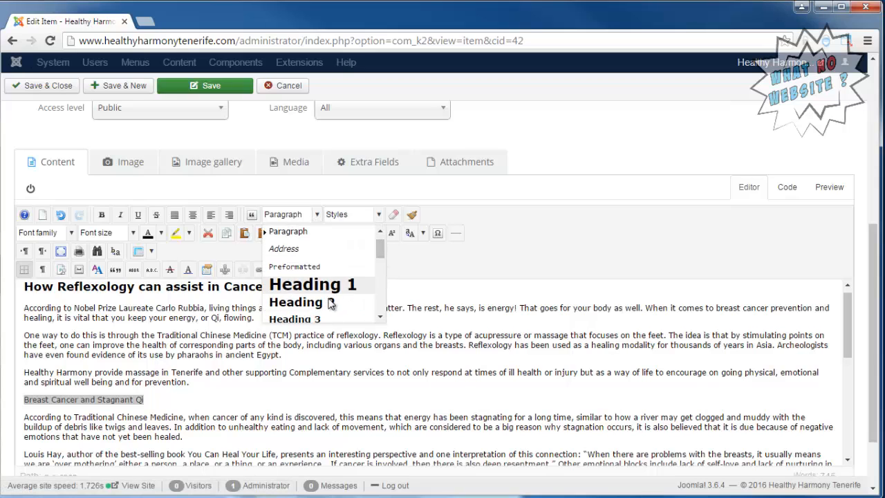
{"action": "left_click", "coordinate": [331, 303]}
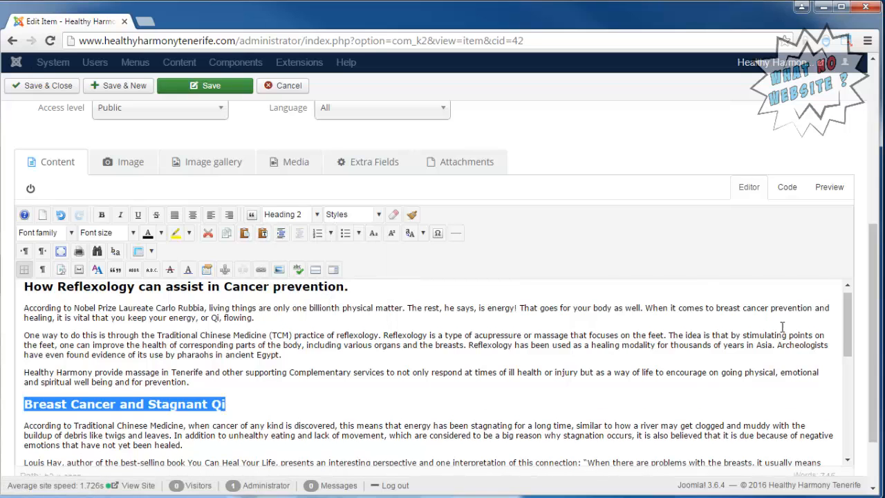
{"action": "left_click_drag", "start_coordinate": [850, 322], "coordinate": [855, 382]}
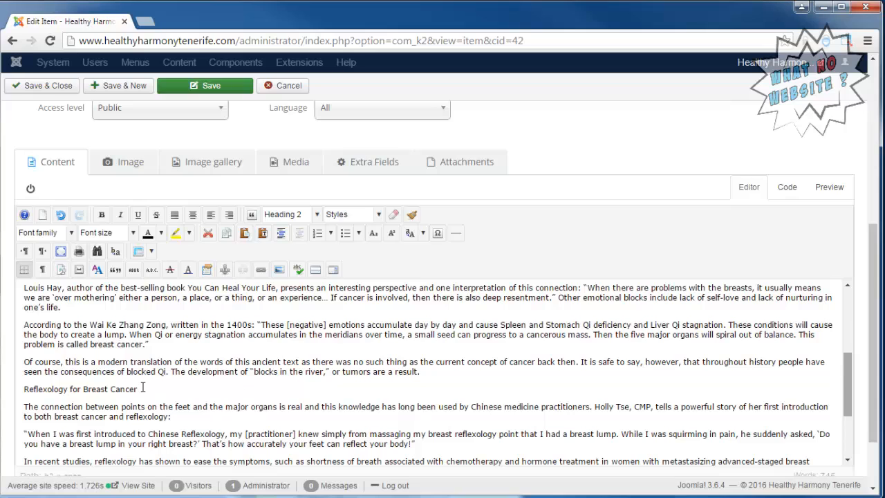
{"action": "left_click_drag", "start_coordinate": [137, 389], "coordinate": [11, 389]}
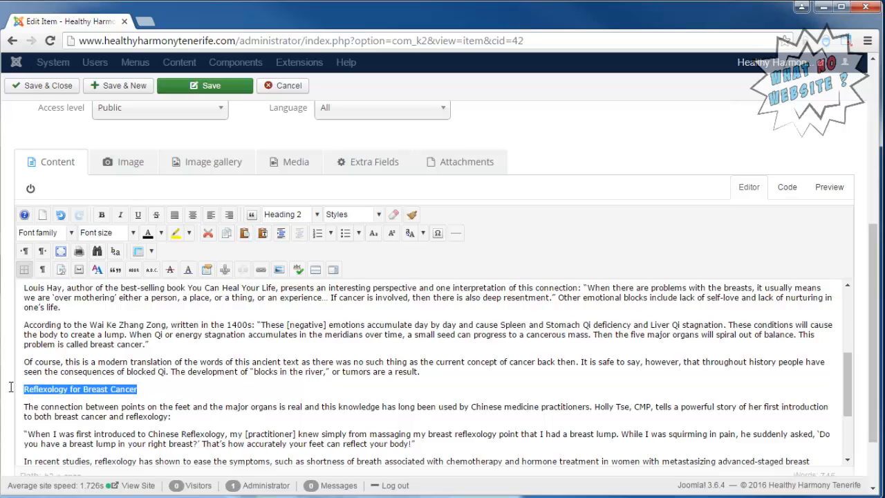
{"action": "left_click", "coordinate": [317, 215]}
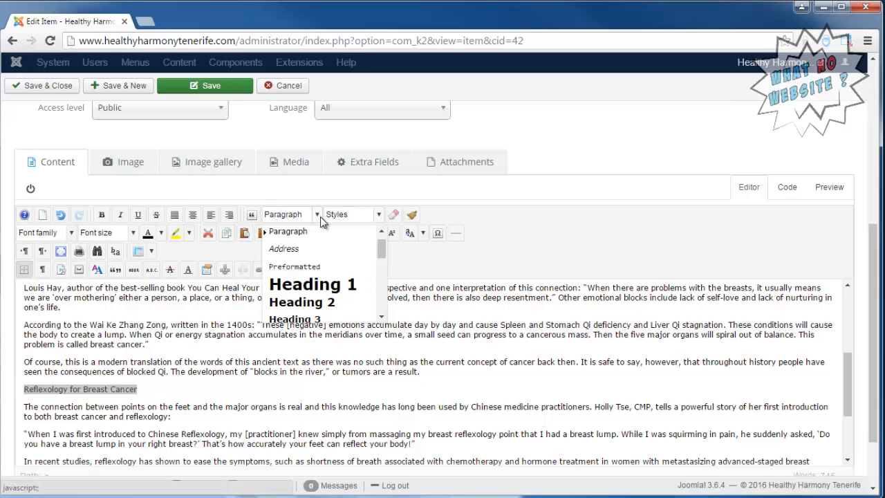
{"action": "left_click", "coordinate": [317, 305]}
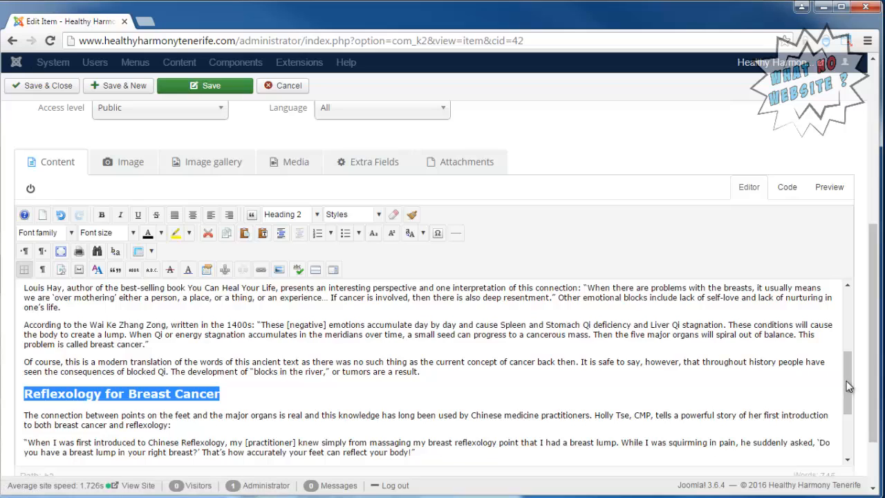
{"action": "left_click_drag", "start_coordinate": [850, 387], "coordinate": [852, 318]}
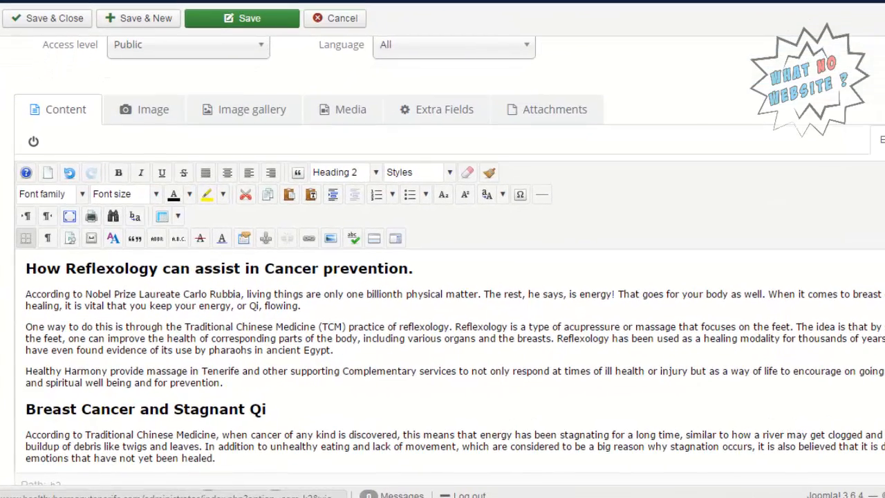
{"action": "left_click", "coordinate": [884, 140]}
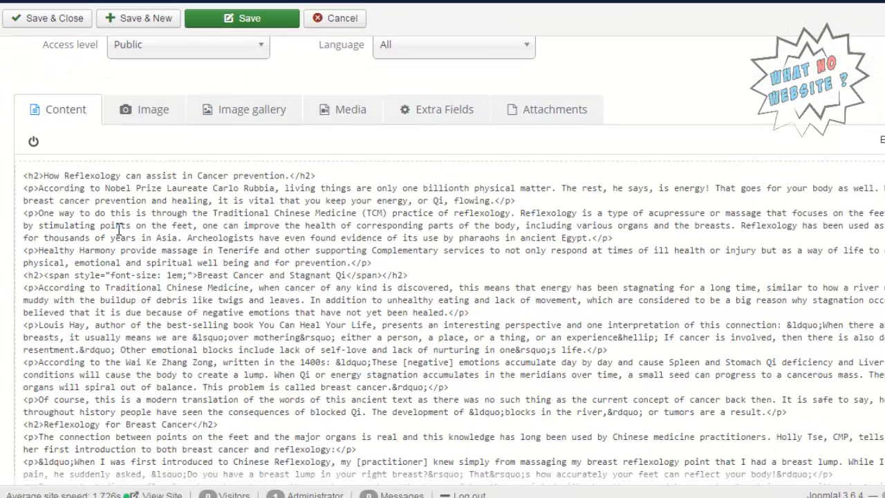
{"action": "scroll", "coordinate": [61, 299], "scroll_direction": "down", "scroll_amount": 3}
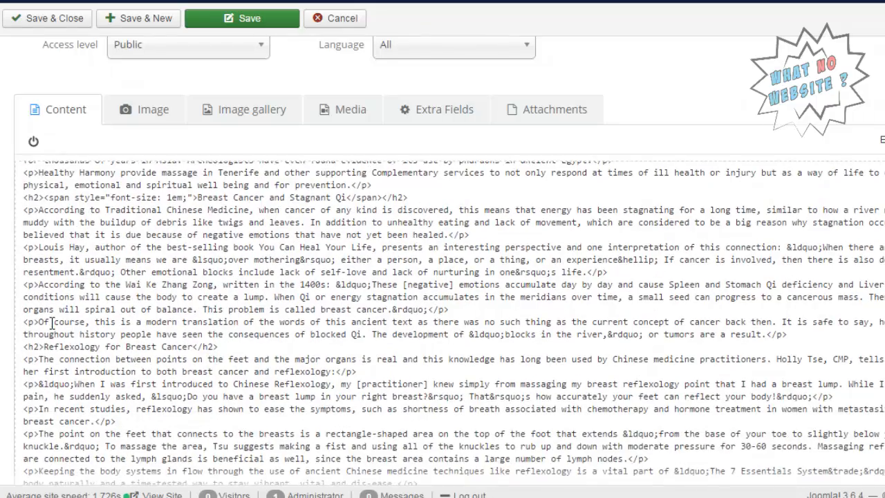
{"action": "scroll", "coordinate": [52, 324], "scroll_direction": "down", "scroll_amount": 2}
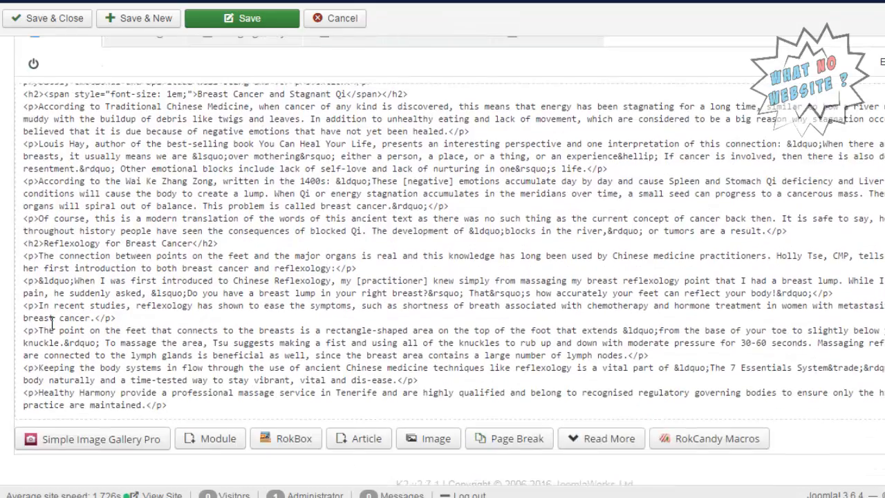
{"action": "scroll", "coordinate": [52, 324], "scroll_direction": "up", "scroll_amount": 8}
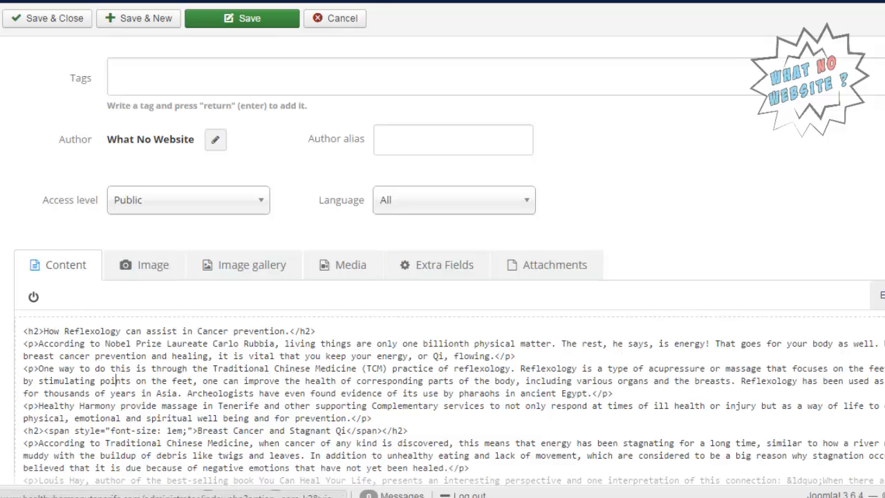
{"action": "left_click", "coordinate": [883, 295]}
{"action": "scroll", "coordinate": [646, 200], "scroll_direction": "up", "scroll_amount": 4}
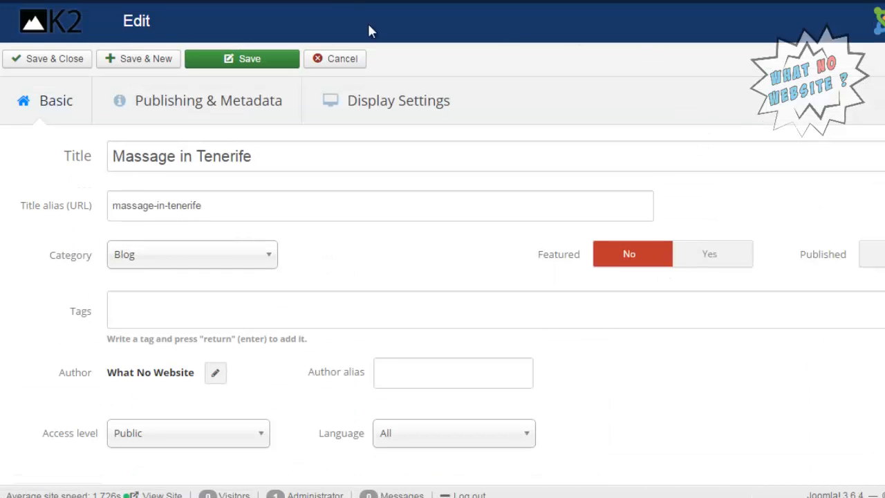
Save & Close the Massage in Tenerife item and reload the live article page.
{"action": "left_click", "coordinate": [44, 62]}
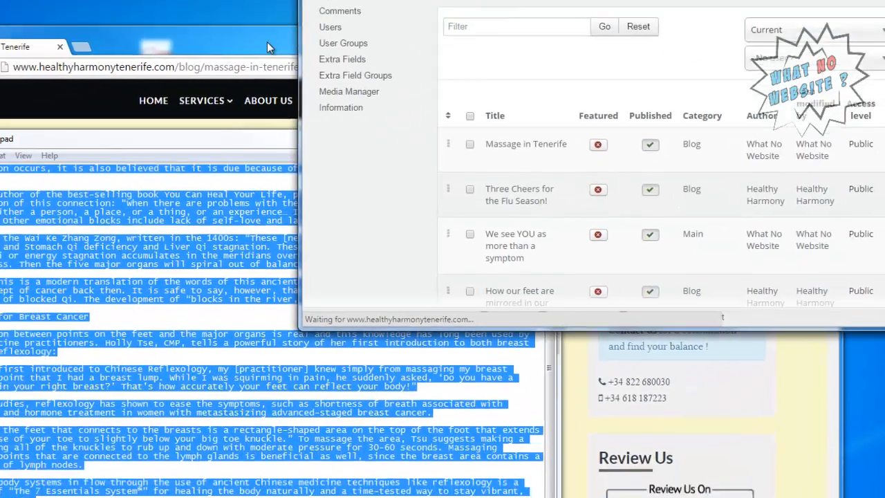
{"action": "left_click", "coordinate": [269, 42]}
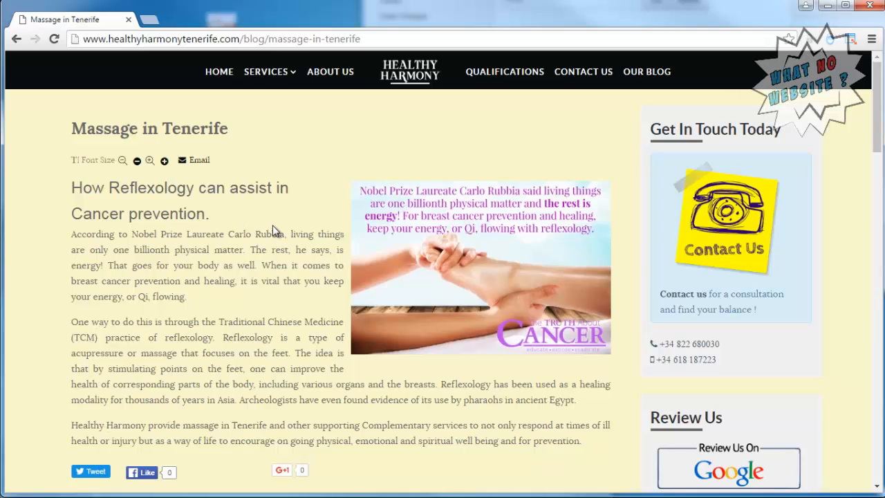
{"action": "key", "text": "F5"}
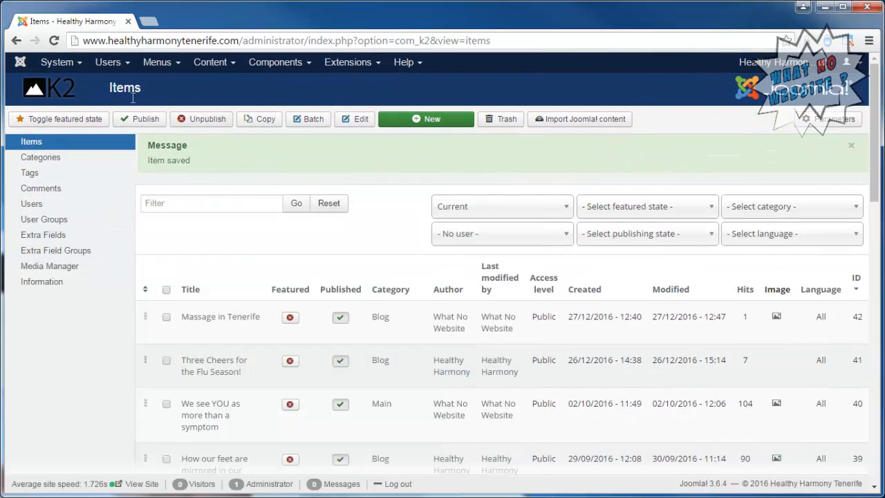
Delete all cache groups from the System > Clear Cache page.
{"action": "left_click", "coordinate": [56, 63]}
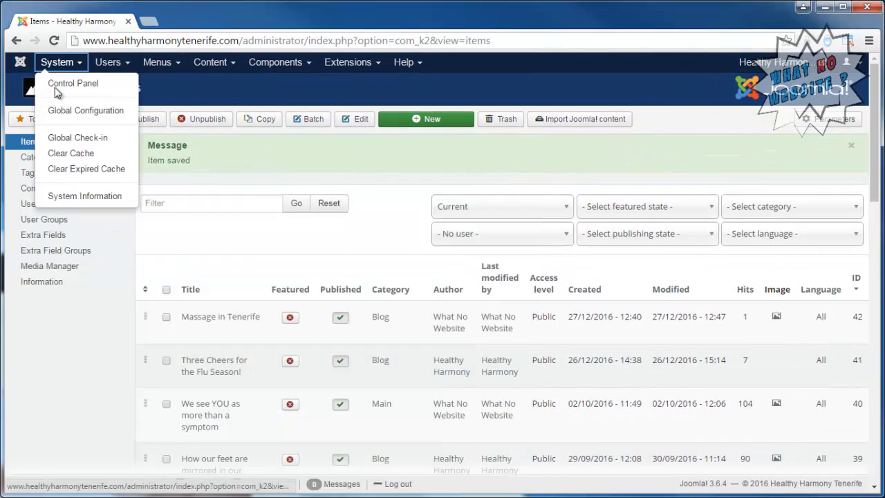
{"action": "left_click", "coordinate": [74, 153]}
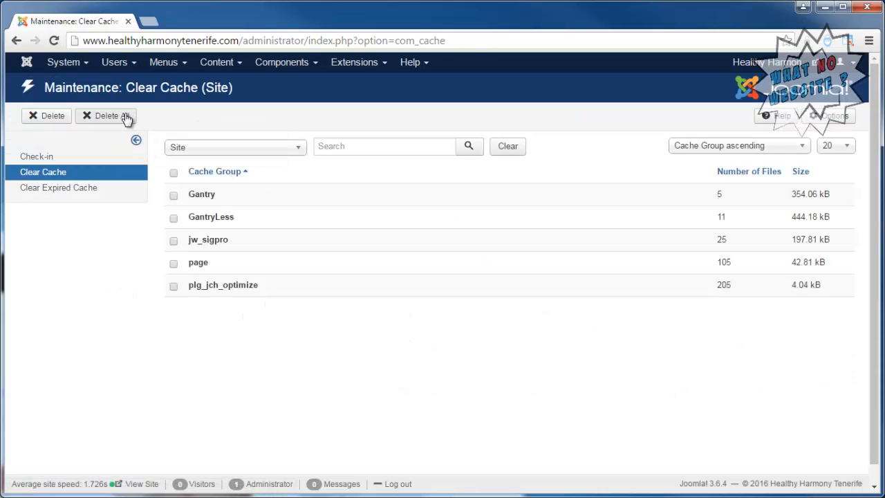
{"action": "left_click", "coordinate": [124, 115]}
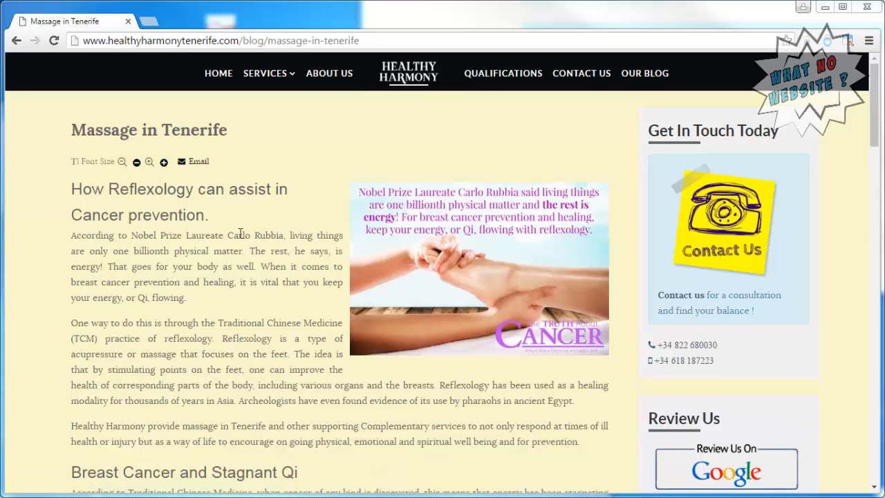
Scroll the live Massage in Tenerife post down to its share buttons and back, then reveal the admin window.
{"action": "scroll", "coordinate": [254, 231], "scroll_direction": "down", "scroll_amount": 4}
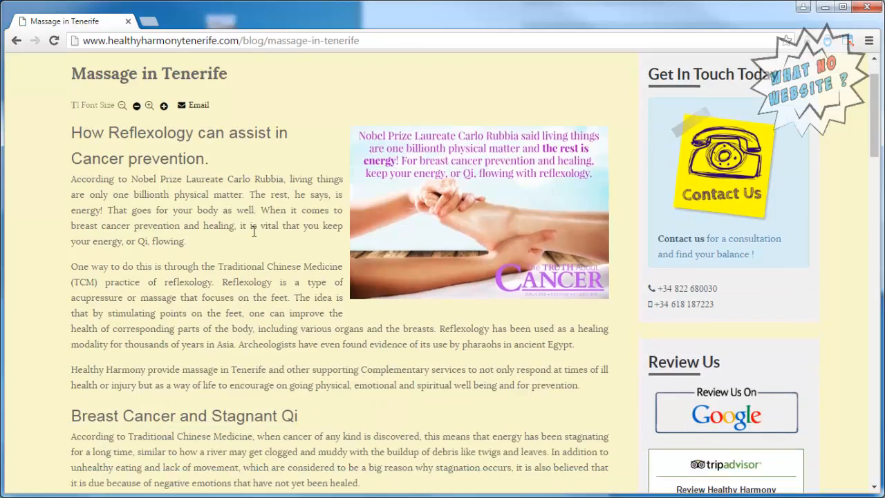
{"action": "scroll", "coordinate": [254, 235], "scroll_direction": "down", "scroll_amount": 3}
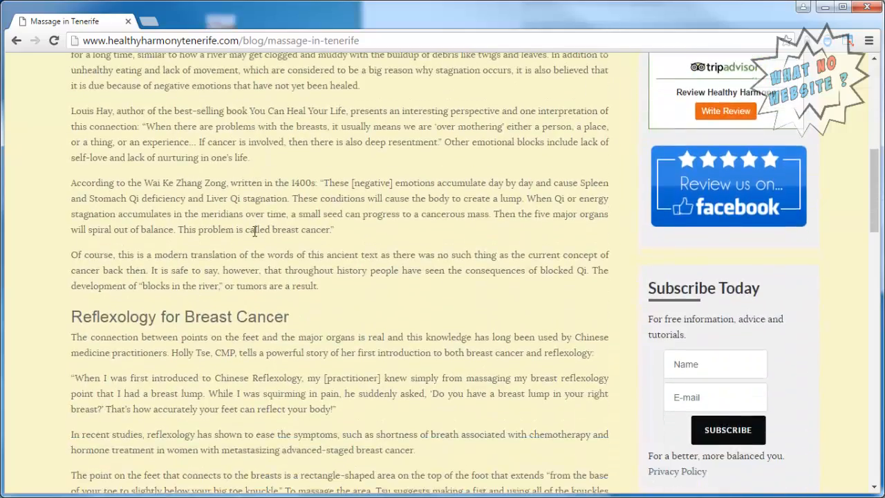
{"action": "scroll", "coordinate": [254, 232], "scroll_direction": "down", "scroll_amount": 3}
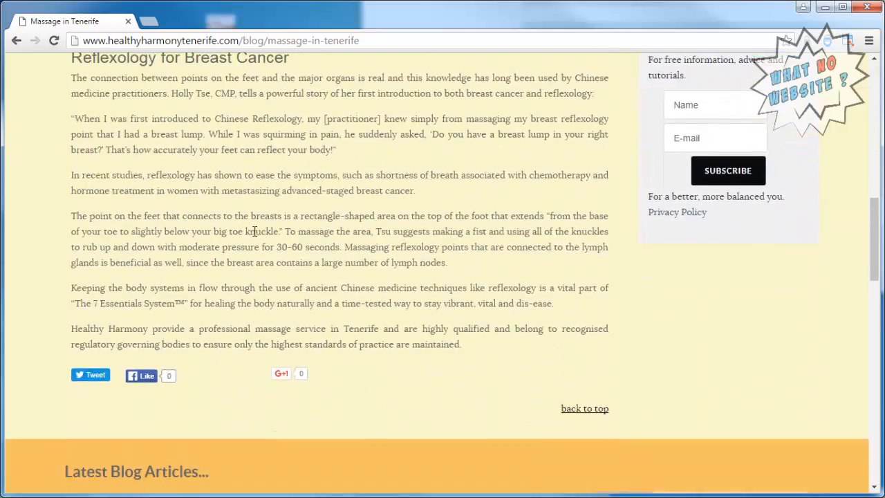
{"action": "scroll", "coordinate": [254, 232], "scroll_direction": "up", "scroll_amount": 10}
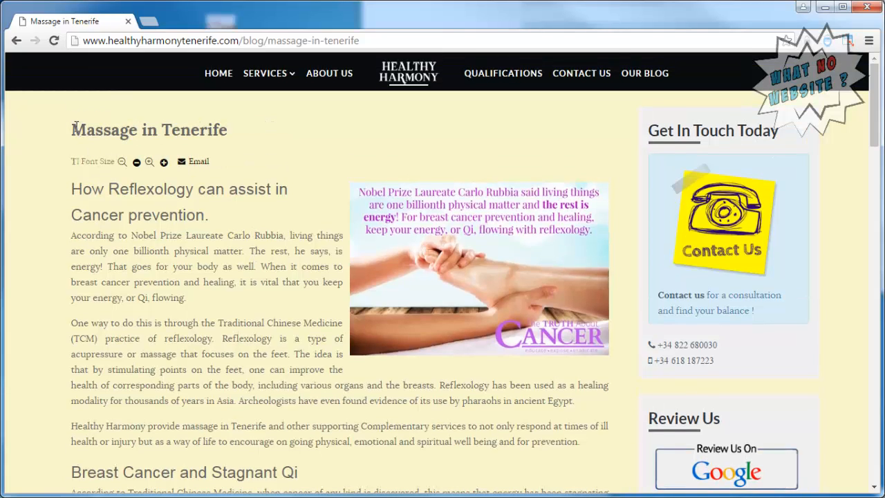
{"action": "left_click_drag", "start_coordinate": [71, 131], "coordinate": [229, 132]}
{"action": "left_click_drag", "start_coordinate": [612, 7], "coordinate": [374, 137]}
Open the K2 component, reselect the live article title, then go to the site's Services page.
{"action": "left_click", "coordinate": [283, 62]}
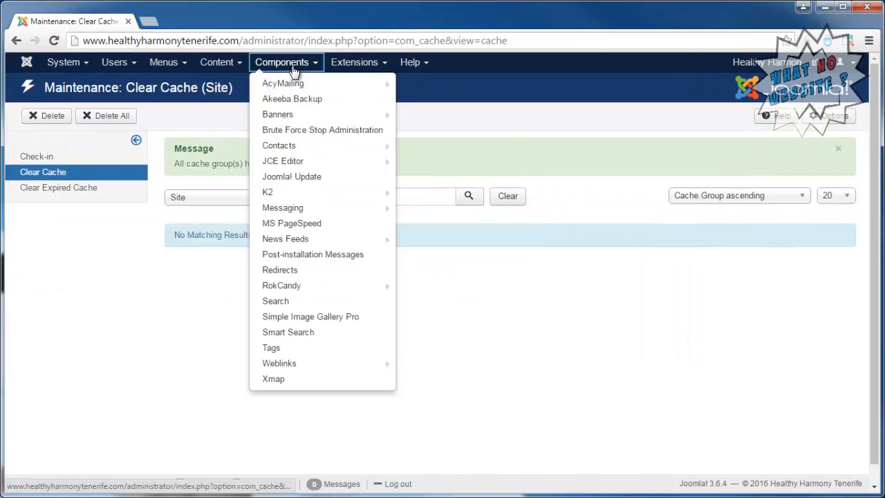
{"action": "left_click", "coordinate": [284, 193]}
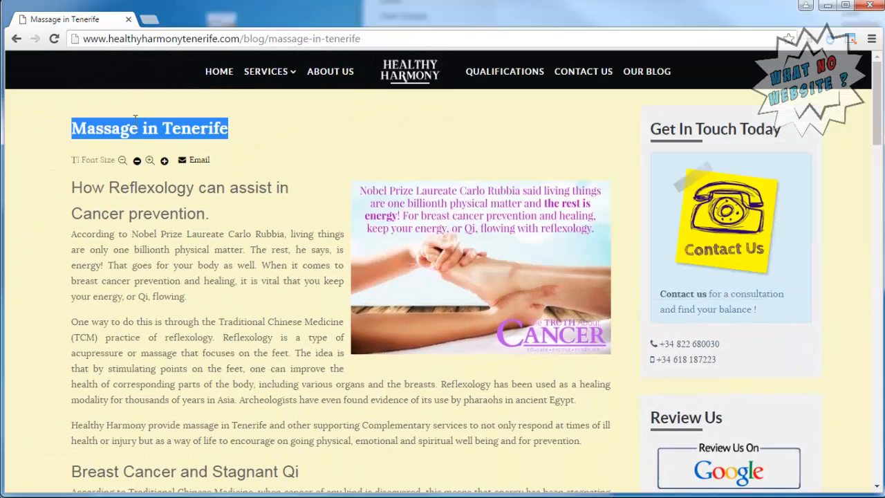
{"action": "left_click", "coordinate": [137, 128]}
{"action": "left_click_drag", "start_coordinate": [73, 126], "coordinate": [229, 142]}
{"action": "left_click", "coordinate": [265, 76]}
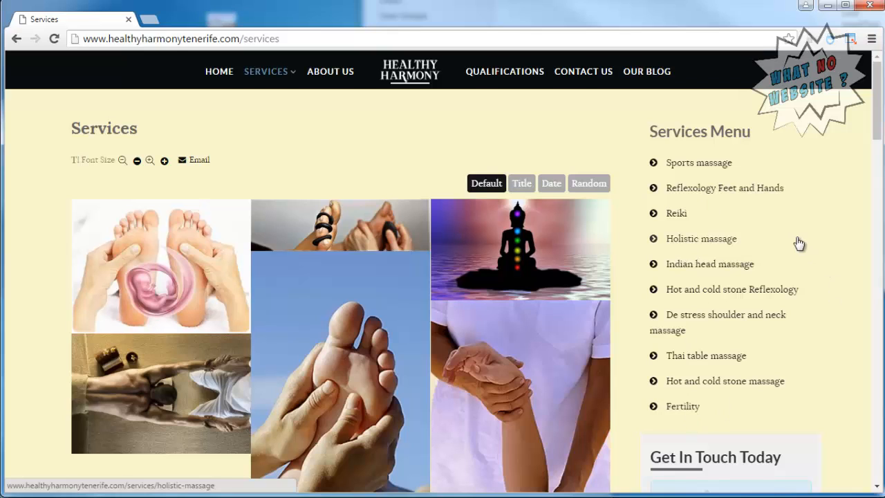
Go from Sports massage to the Our Blog listing and open the Massage in Tenerife post.
{"action": "left_click", "coordinate": [695, 172]}
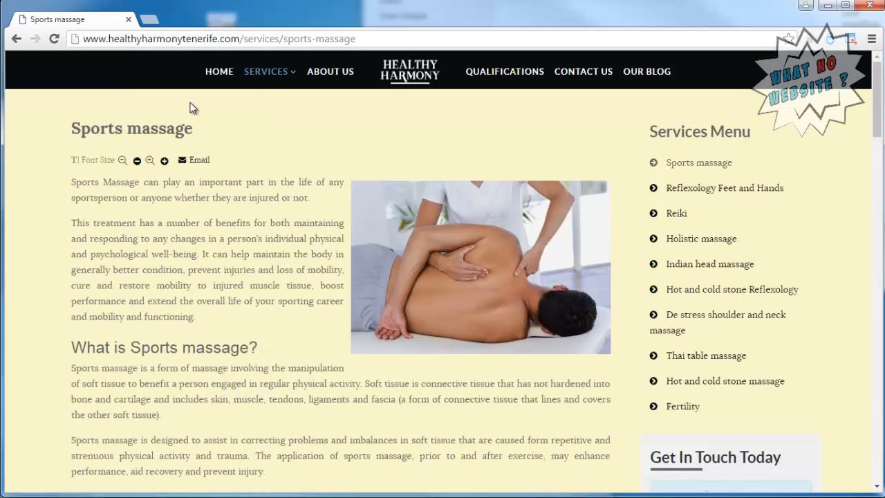
{"action": "left_click", "coordinate": [646, 78]}
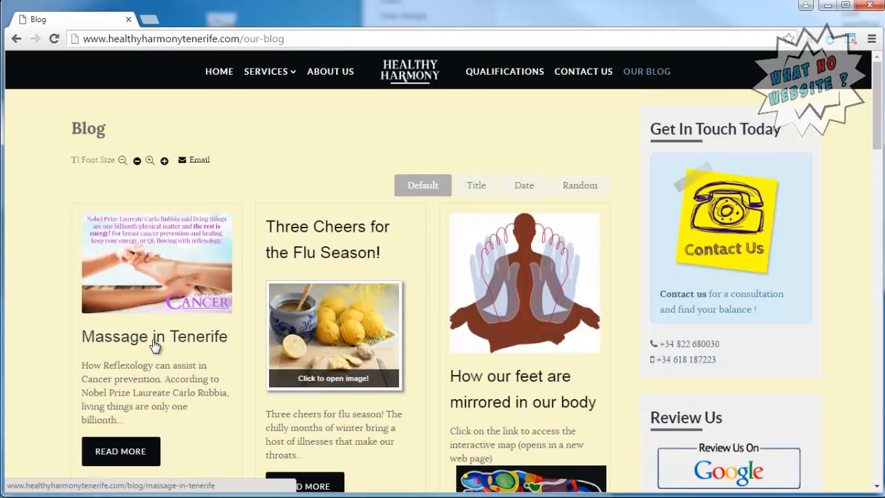
{"action": "left_click", "coordinate": [154, 345]}
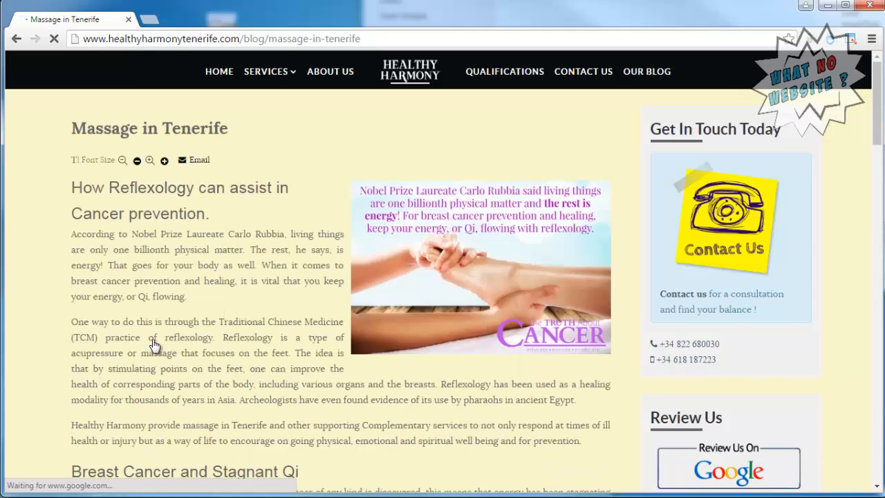
Open the Massage in Tenerife item for editing and copy its title from the live page.
{"action": "key", "text": "alt+Tab"}
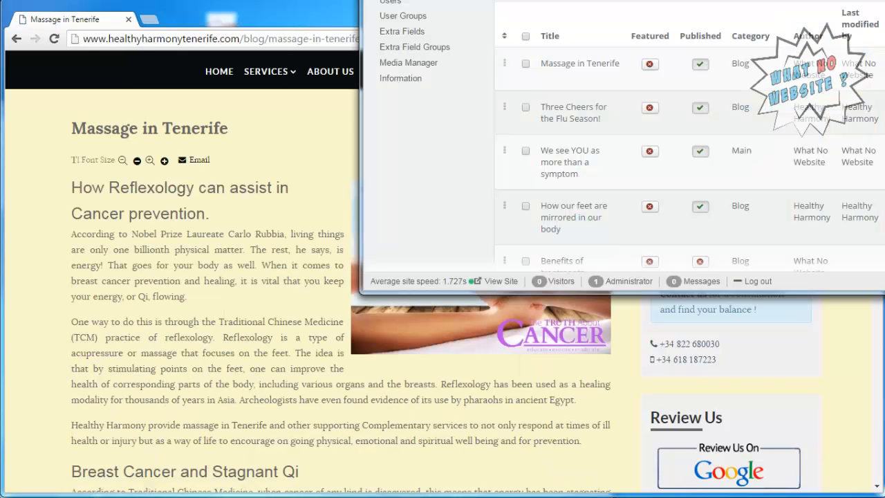
{"action": "left_click", "coordinate": [573, 64]}
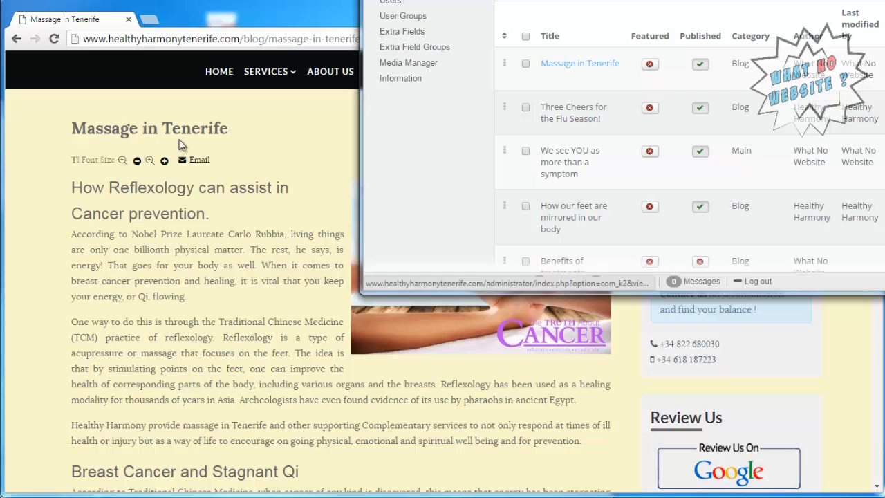
{"action": "left_click_drag", "start_coordinate": [69, 128], "coordinate": [236, 127]}
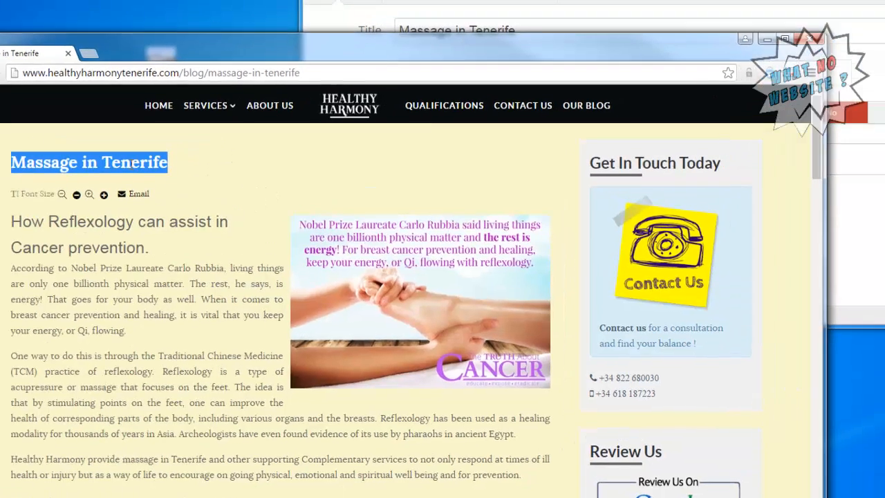
{"action": "right_click", "coordinate": [227, 133]}
{"action": "left_click", "coordinate": [14, 344]}
Show the item's Metadata fields under the Publishing & Metadata tab.
{"action": "left_click", "coordinate": [488, 133]}
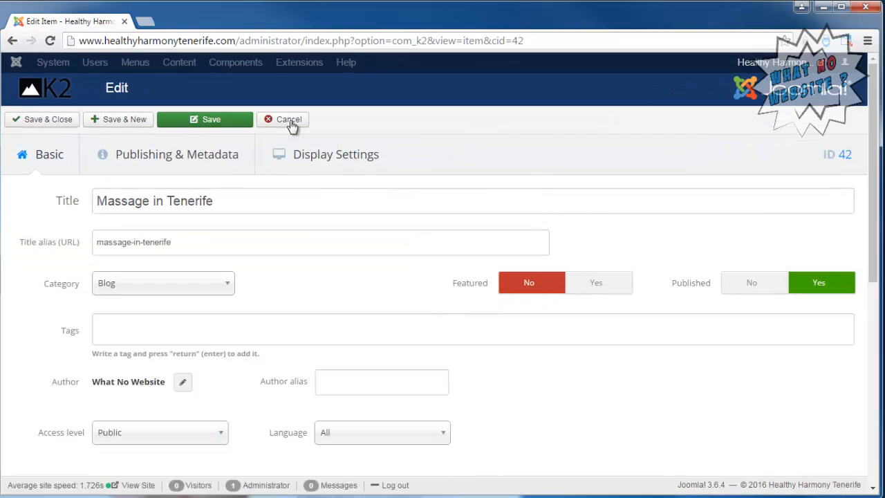
{"action": "left_click", "coordinate": [185, 157]}
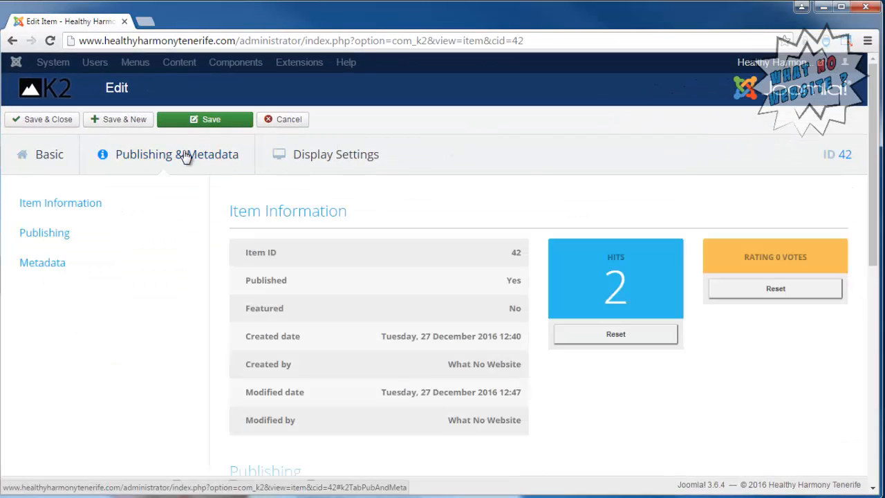
{"action": "left_click", "coordinate": [43, 263]}
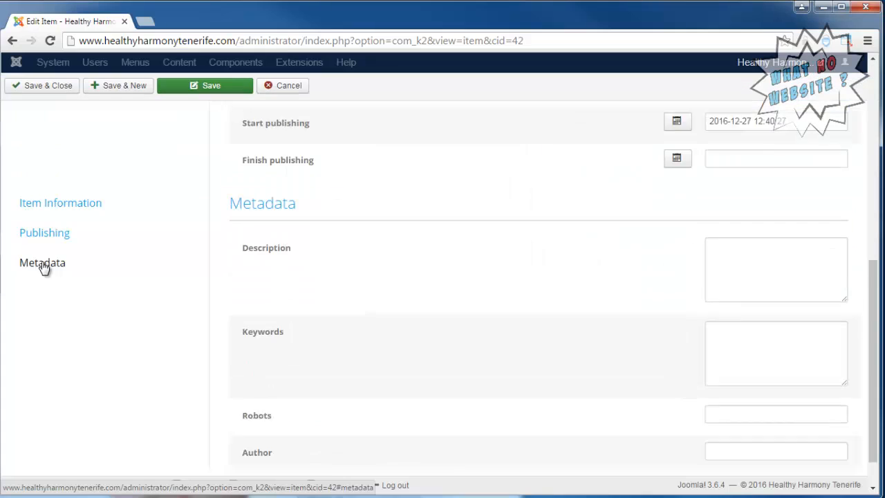
Paste 'Massage in Tenerife' into Keywords, then copy the live post's intro paragraph.
{"action": "left_click", "coordinate": [751, 320]}
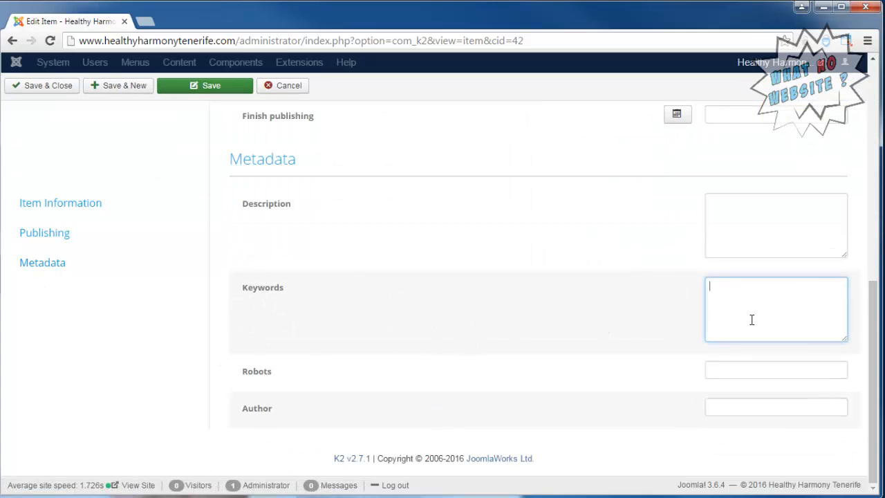
{"action": "key", "text": "ctrl+v"}
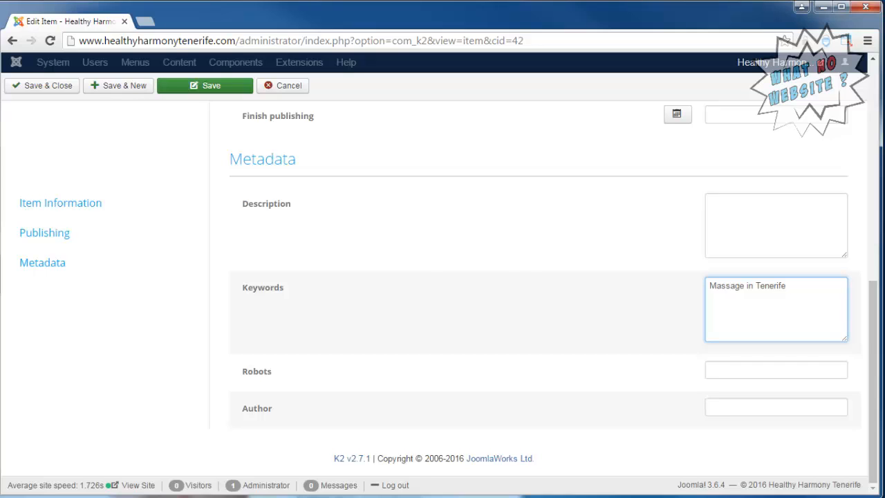
{"action": "key", "text": "alt+Tab"}
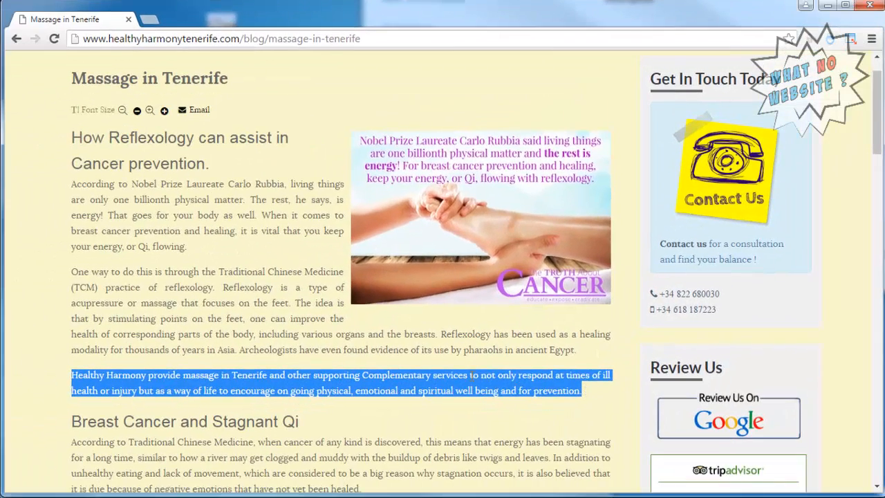
{"action": "right_click", "coordinate": [471, 376]}
{"action": "left_click", "coordinate": [489, 386]}
{"action": "left_click", "coordinate": [251, 374]}
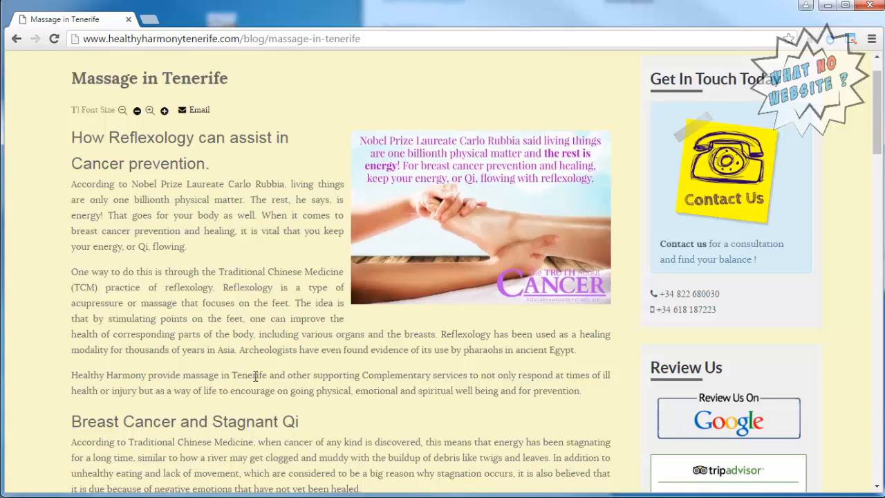
{"action": "left_click_drag", "start_coordinate": [184, 375], "coordinate": [268, 375]}
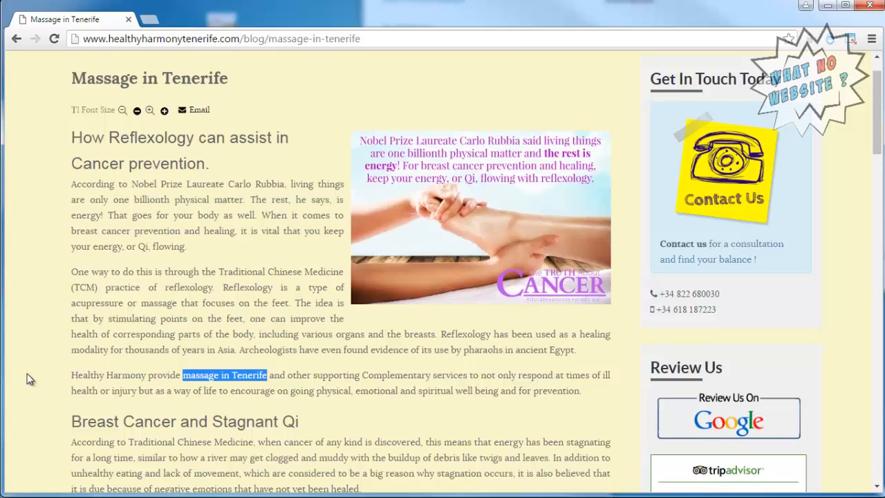
Paste the copied intro paragraph as the meta Description and Save & Close the item.
{"action": "left_click", "coordinate": [728, 228]}
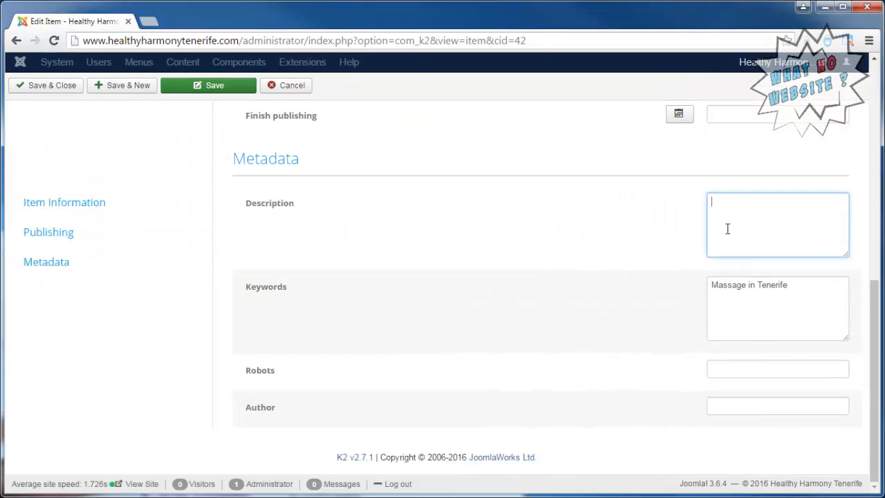
{"action": "right_click", "coordinate": [728, 228]}
{"action": "left_click", "coordinate": [761, 306]}
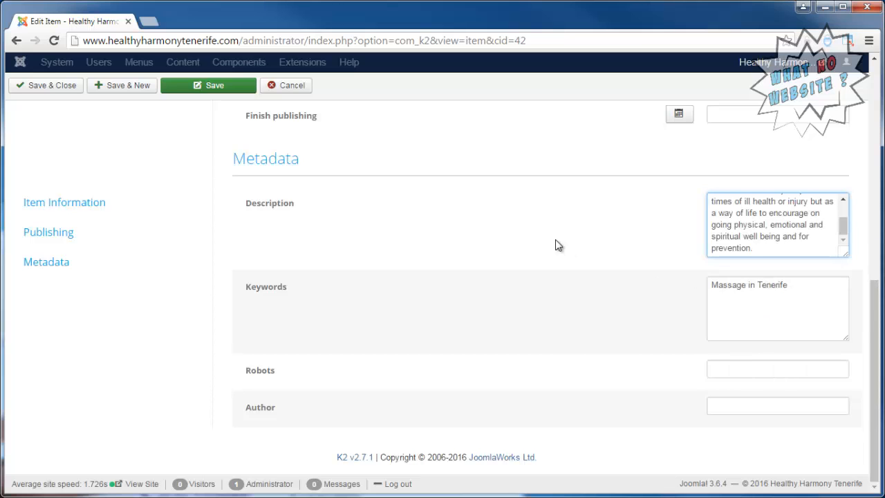
{"action": "scroll", "coordinate": [556, 245], "scroll_direction": "up", "scroll_amount": 7}
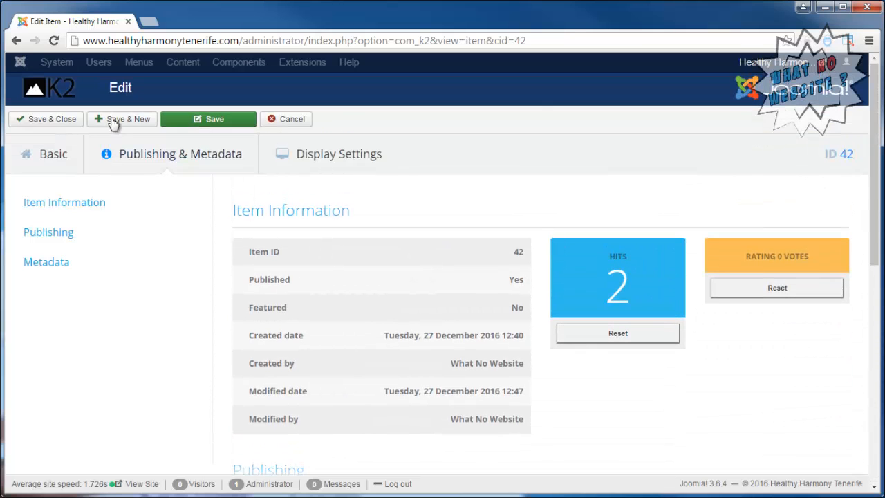
{"action": "left_click", "coordinate": [74, 122]}
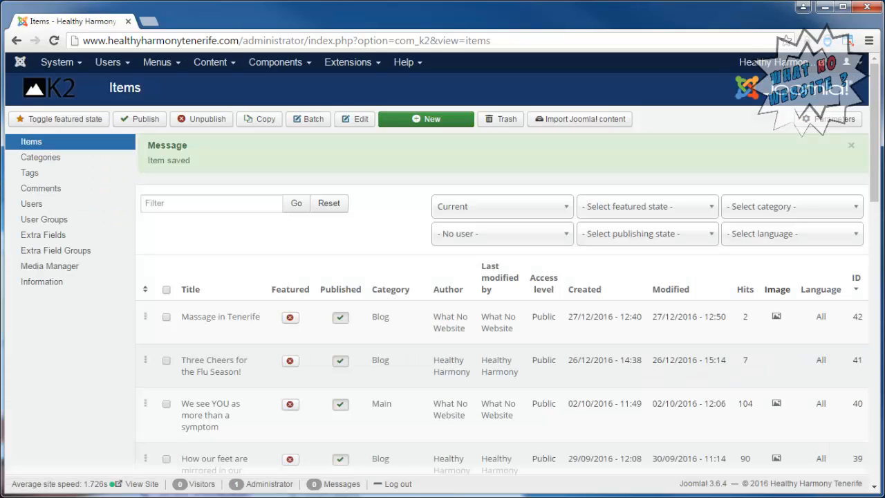
Delete all cached site data from System > Clear Cache.
{"action": "left_click", "coordinate": [64, 62]}
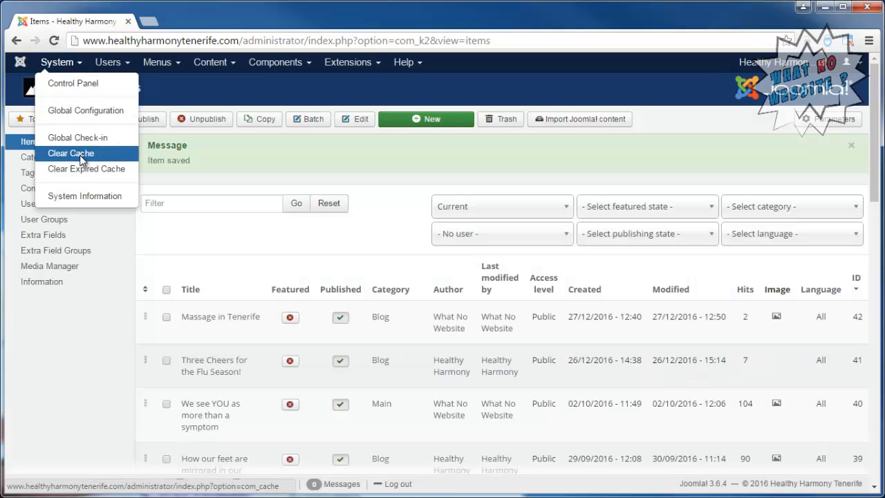
{"action": "left_click", "coordinate": [79, 153]}
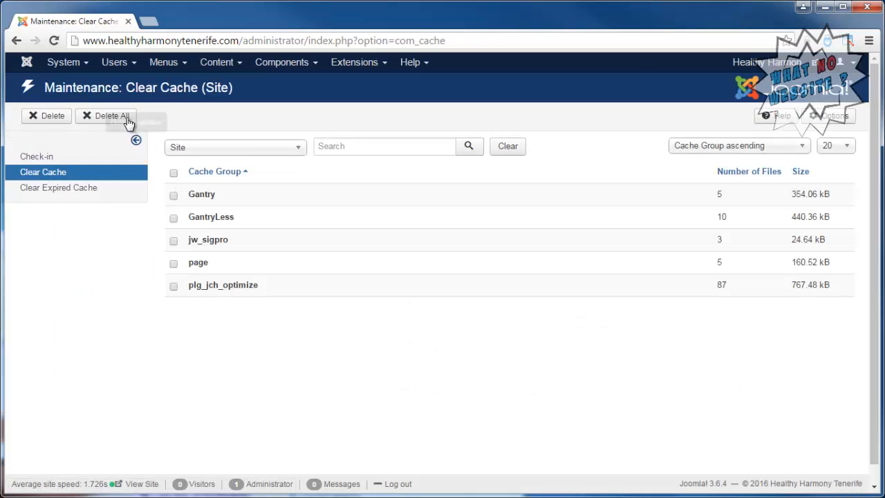
{"action": "left_click", "coordinate": [127, 116]}
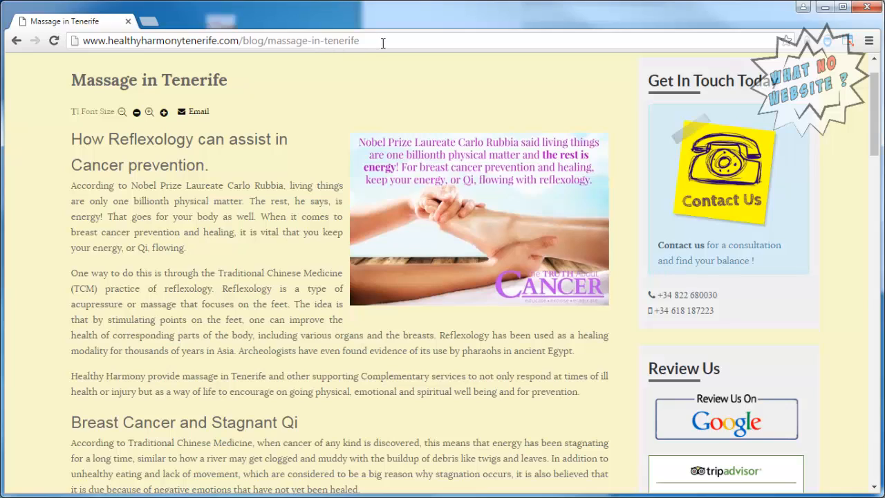
Reload the Massage in Tenerife page, copy its URL, and bring the Firefox copy into view.
{"action": "left_click", "coordinate": [383, 42]}
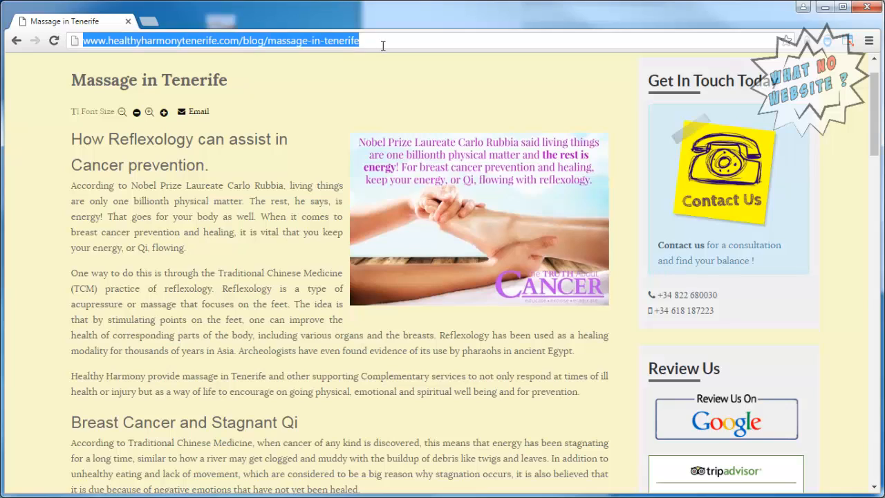
{"action": "left_click", "coordinate": [53, 41]}
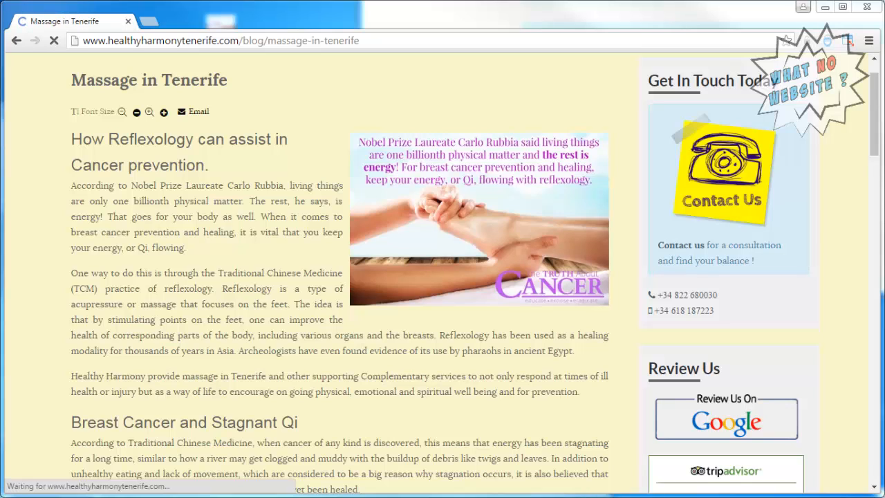
{"action": "right_click", "coordinate": [250, 43]}
{"action": "left_click", "coordinate": [248, 45]}
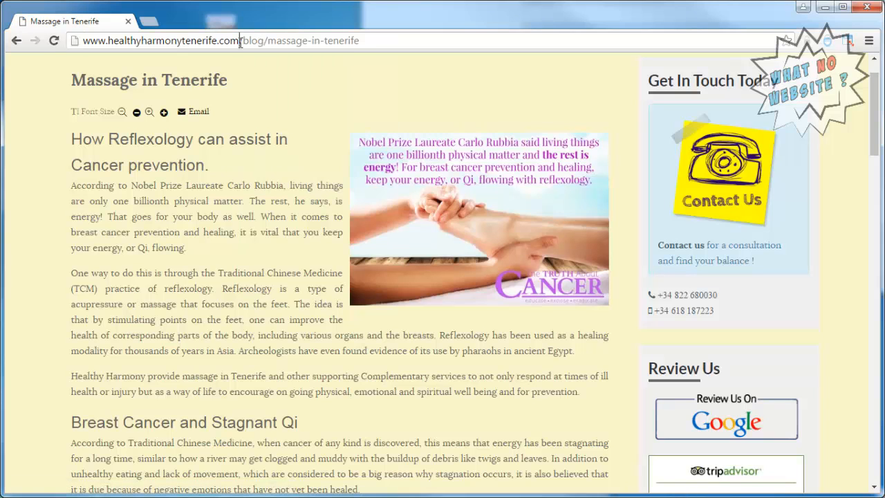
{"action": "left_click", "coordinate": [239, 42]}
{"action": "right_click", "coordinate": [239, 42]}
{"action": "left_click", "coordinate": [265, 91]}
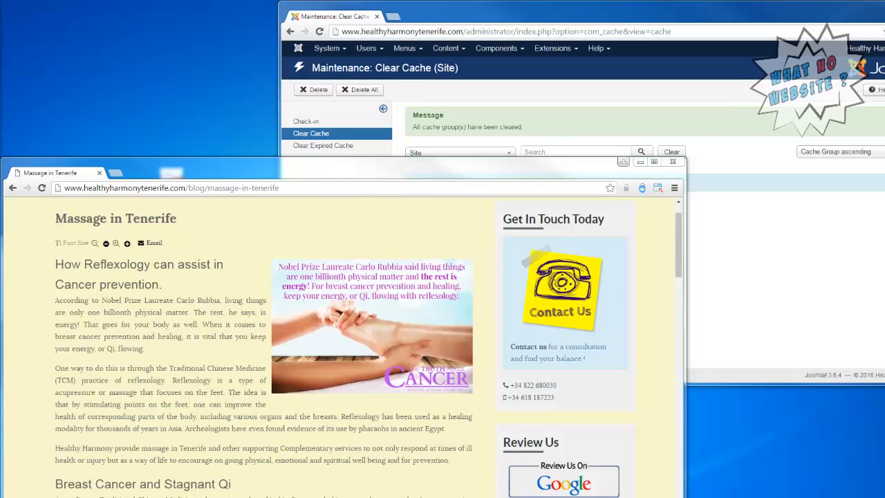
{"action": "left_click_drag", "start_coordinate": [0, 96], "coordinate": [188, 18]}
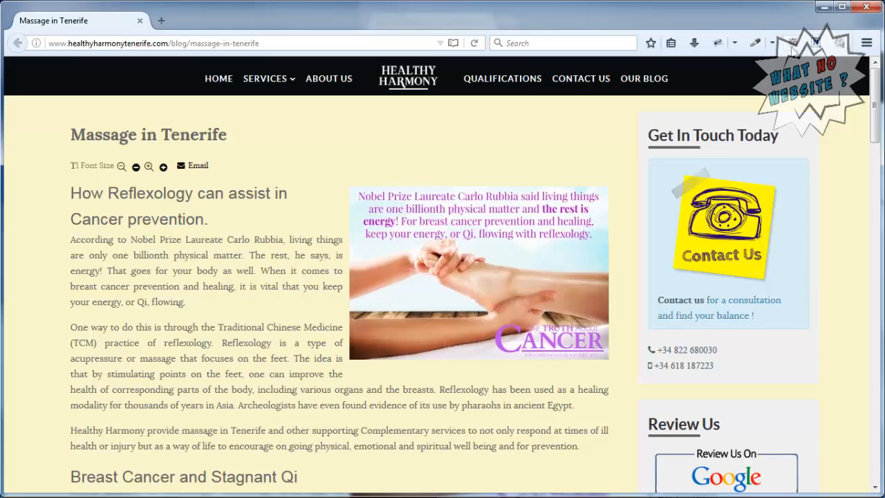
Show SEOquake's keyword density report for the post, jumping to the 3-word phrases table.
{"action": "left_click", "coordinate": [793, 43]}
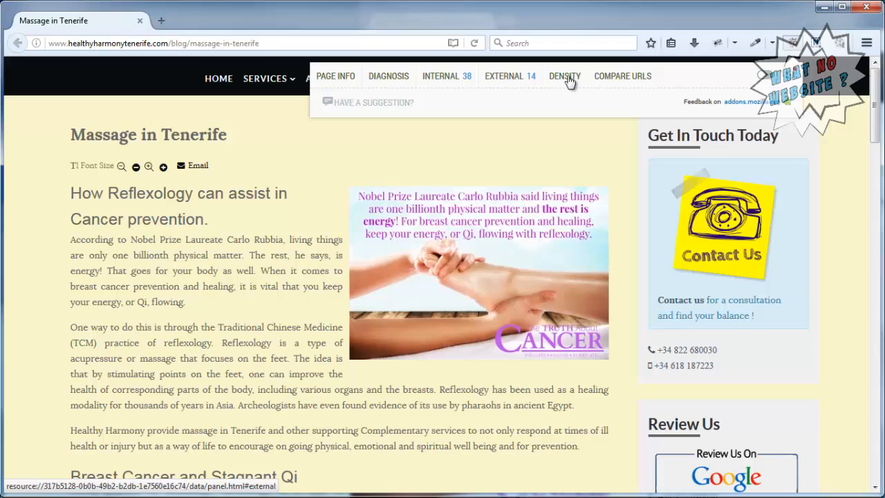
{"action": "left_click", "coordinate": [566, 77]}
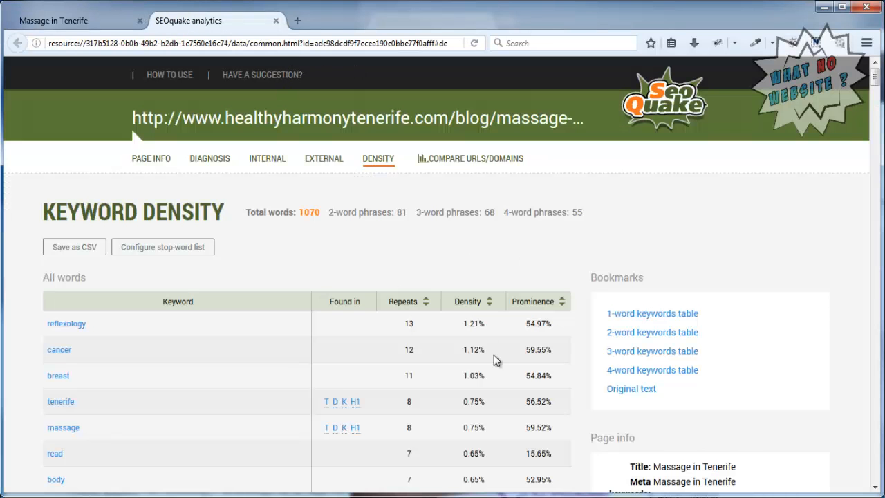
{"action": "left_click", "coordinate": [647, 354]}
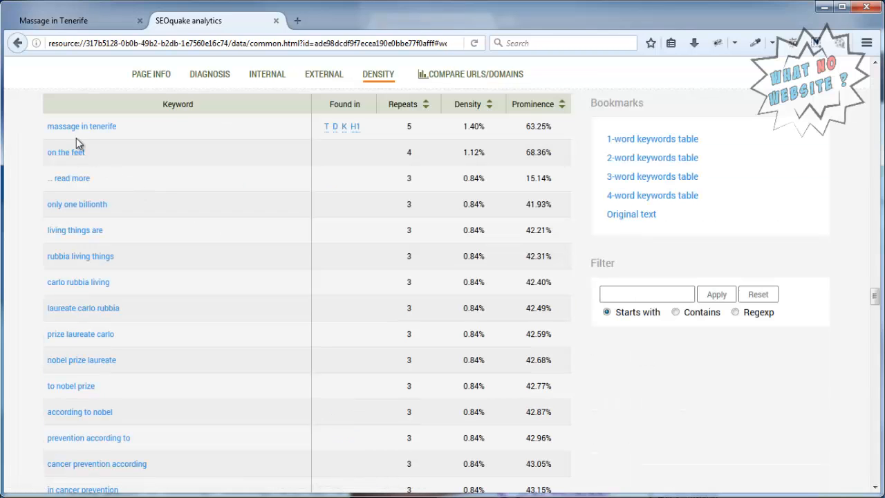
{"action": "mouse_move", "coordinate": [326, 129]}
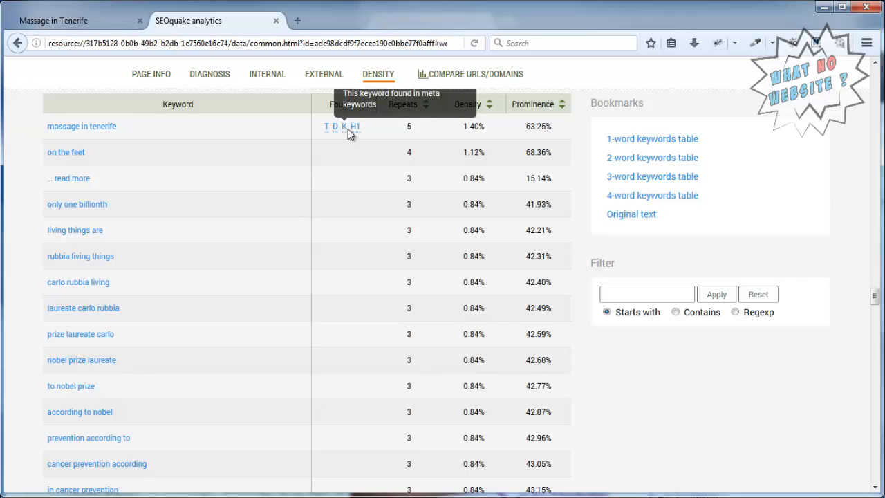
{"action": "left_click", "coordinate": [166, 496]}
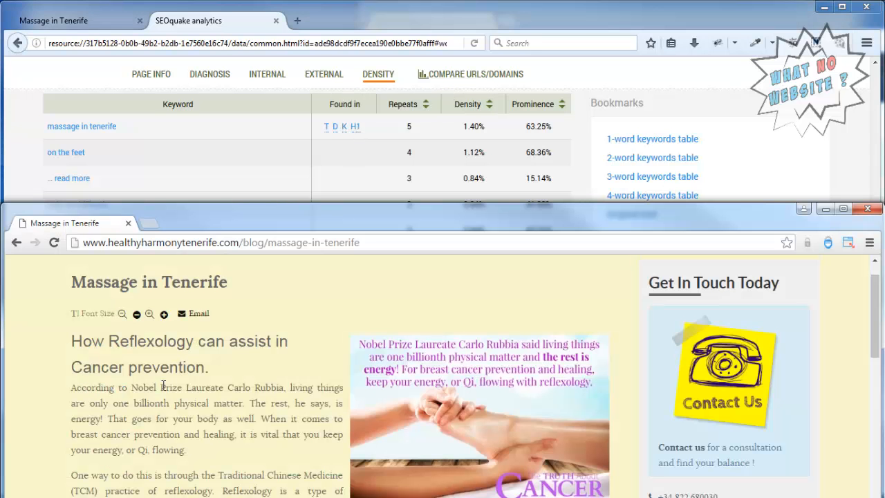
{"action": "left_click_drag", "start_coordinate": [71, 282], "coordinate": [250, 284]}
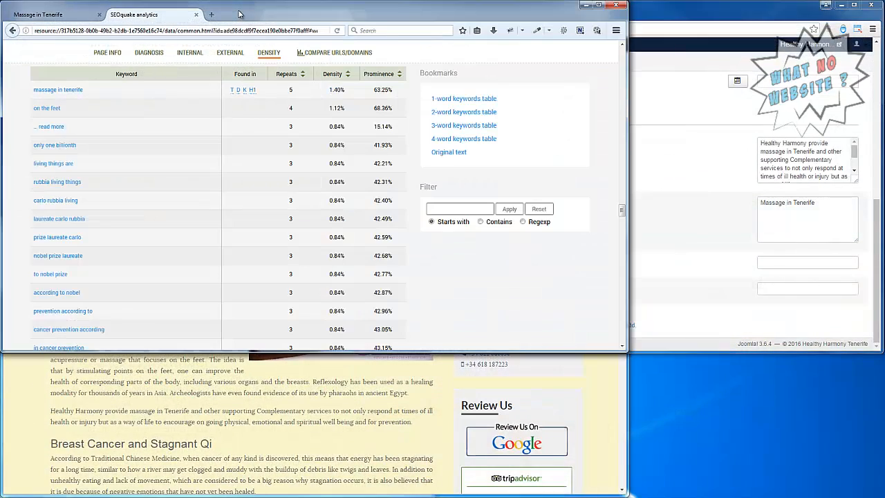
{"action": "left_click", "coordinate": [322, 450]}
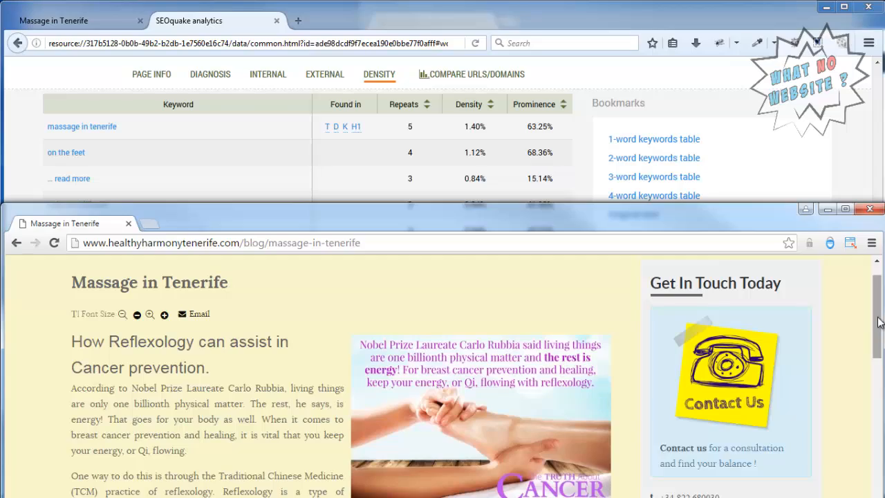
Bring the item 42 edit page back to the front and return to its top.
{"action": "left_click_drag", "start_coordinate": [880, 316], "coordinate": [879, 299]}
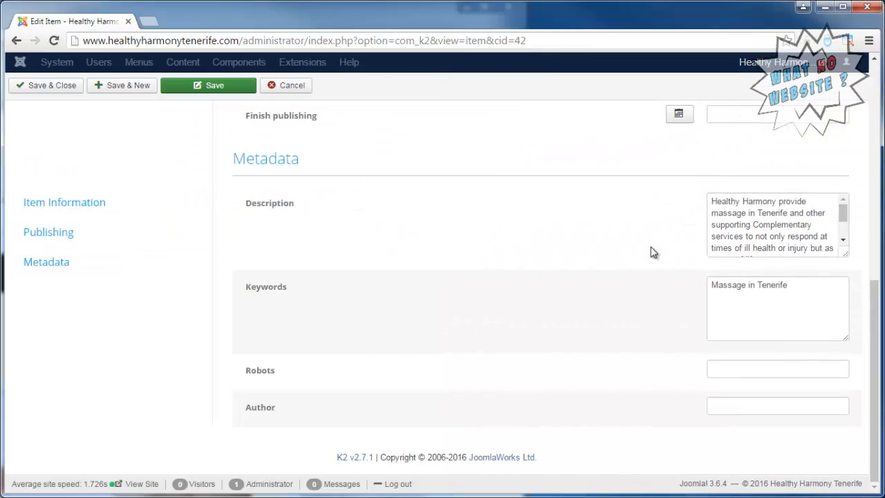
{"action": "scroll", "coordinate": [651, 253], "scroll_direction": "up", "scroll_amount": 10}
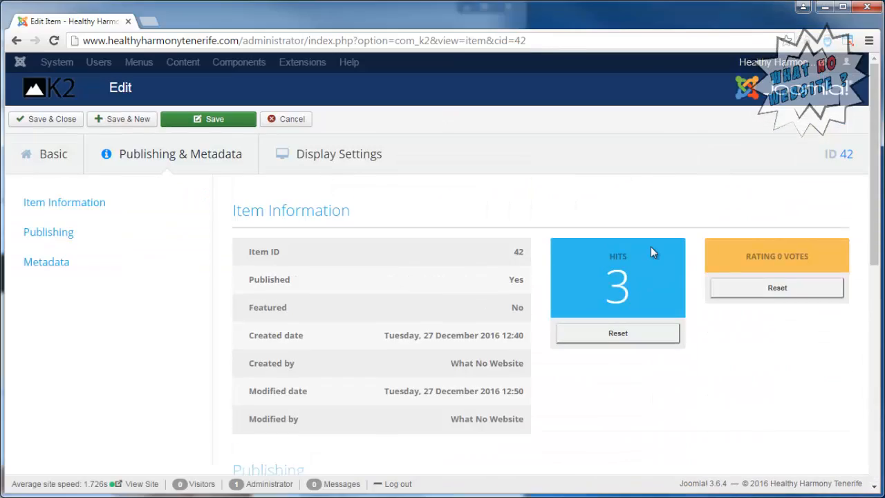
Save and close item 42, then copy its title 'Massage in Tenerife'.
{"action": "left_click", "coordinate": [55, 121]}
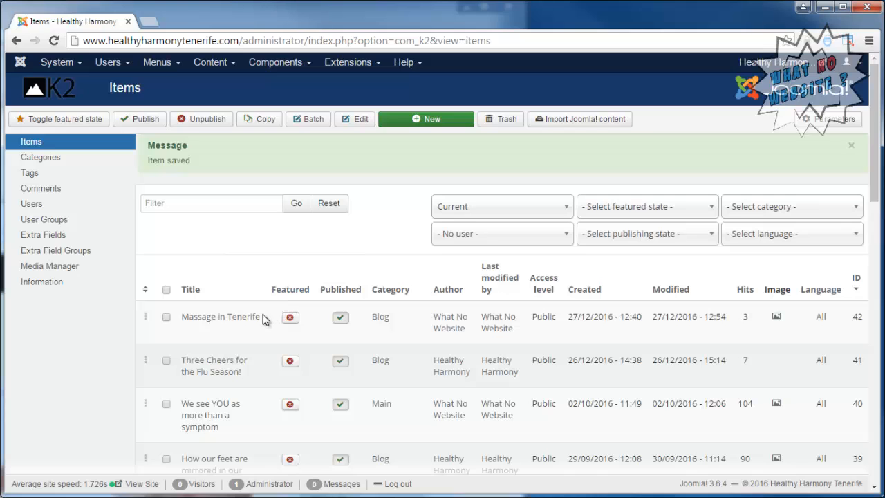
{"action": "left_click_drag", "start_coordinate": [263, 317], "coordinate": [182, 316]}
{"action": "right_click", "coordinate": [211, 323]}
{"action": "left_click", "coordinate": [246, 418]}
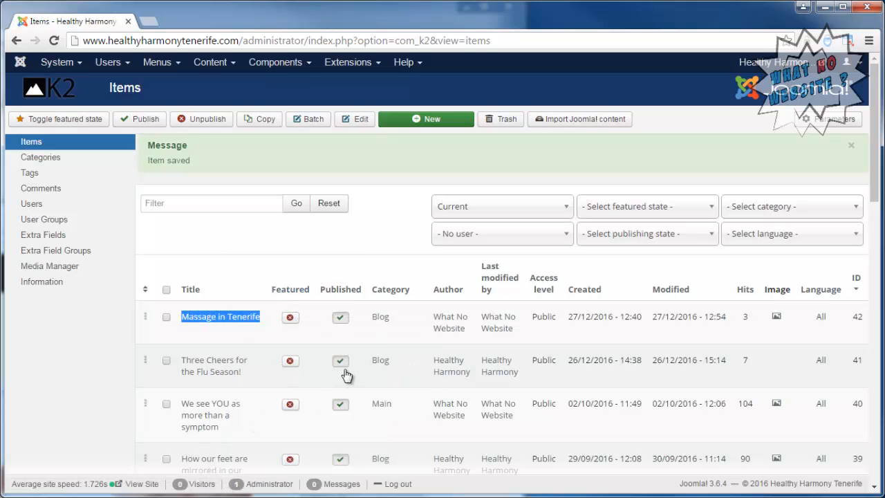
Start a new item in the Main Menu's menu items list.
{"action": "left_click", "coordinate": [155, 64]}
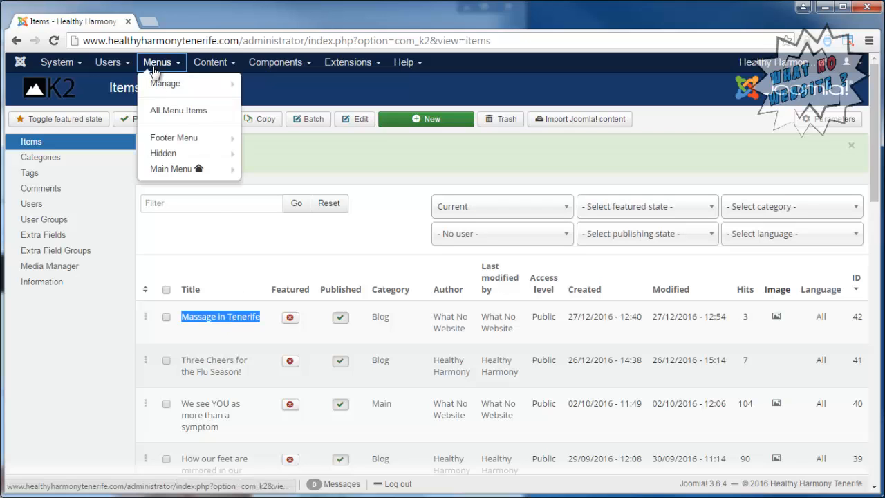
{"action": "left_click", "coordinate": [174, 170]}
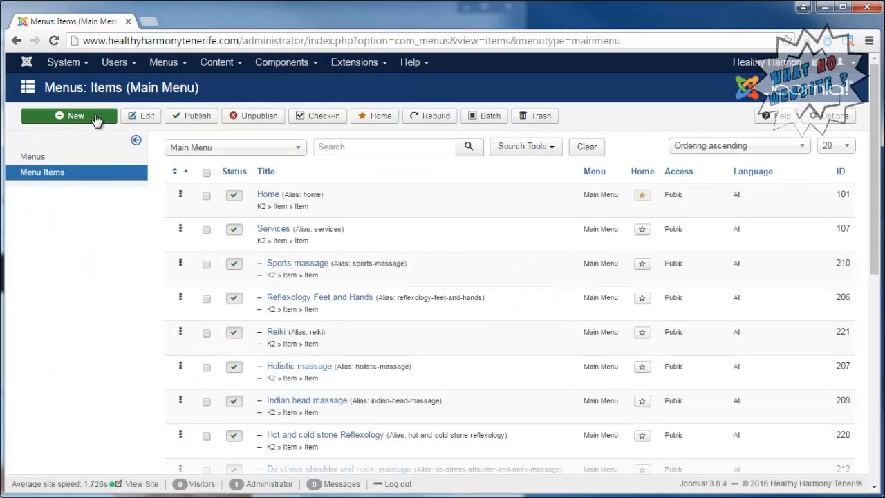
{"action": "left_click", "coordinate": [96, 121]}
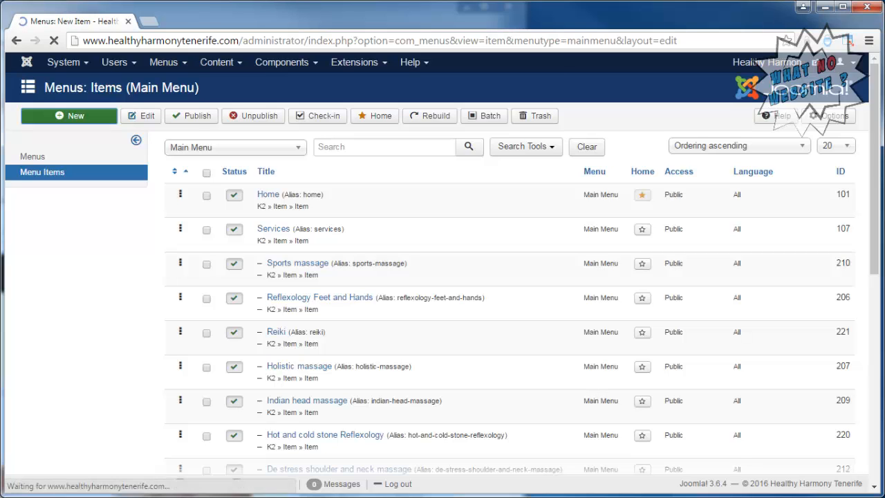
Title the new menu item 'Massage in Tenerife'.
{"action": "left_click", "coordinate": [190, 144]}
{"action": "type", "text": "Massage in Tenerife"}
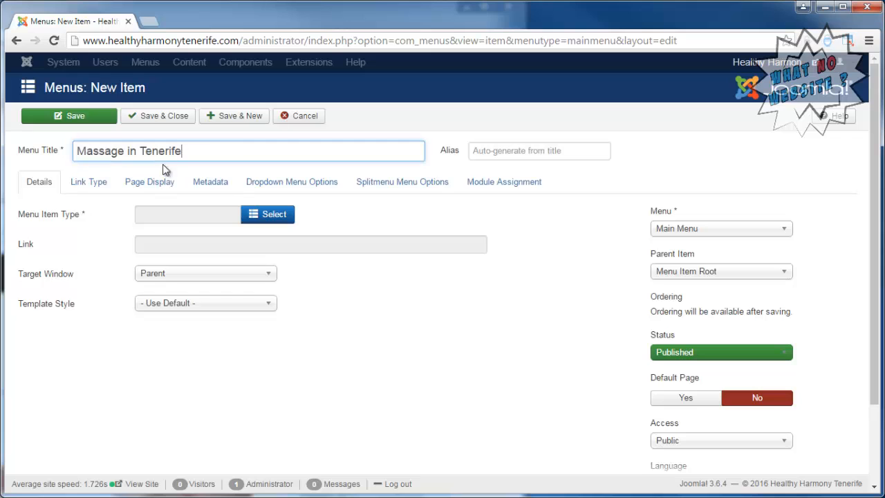
{"action": "key", "text": "Tab"}
Make it a K2 Item menu type linked to the Massage in Tenerife post.
{"action": "left_click", "coordinate": [273, 215]}
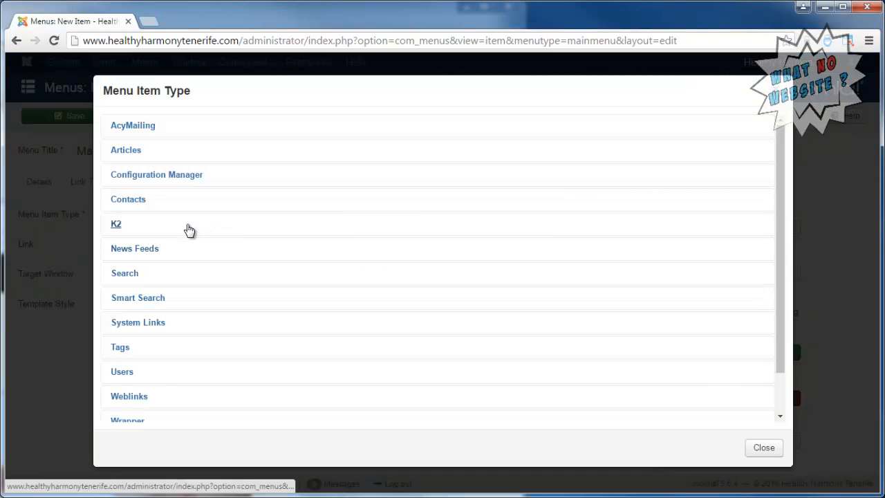
{"action": "left_click", "coordinate": [190, 230]}
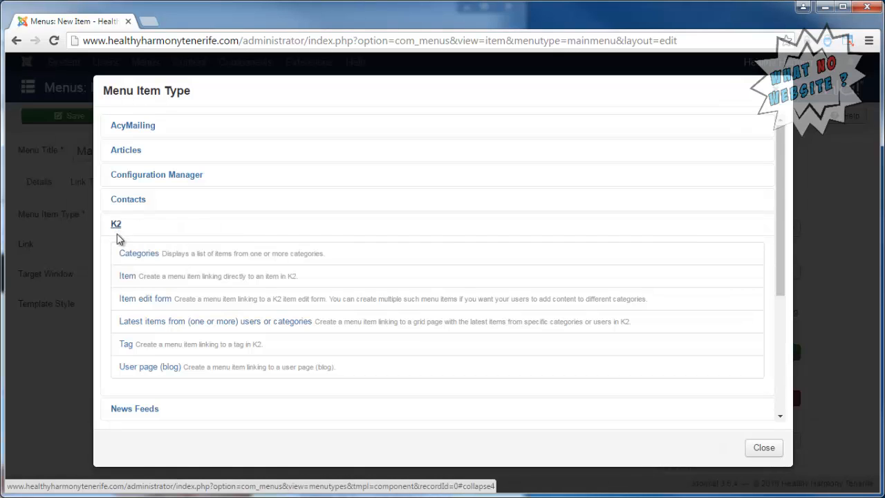
{"action": "left_click", "coordinate": [124, 274]}
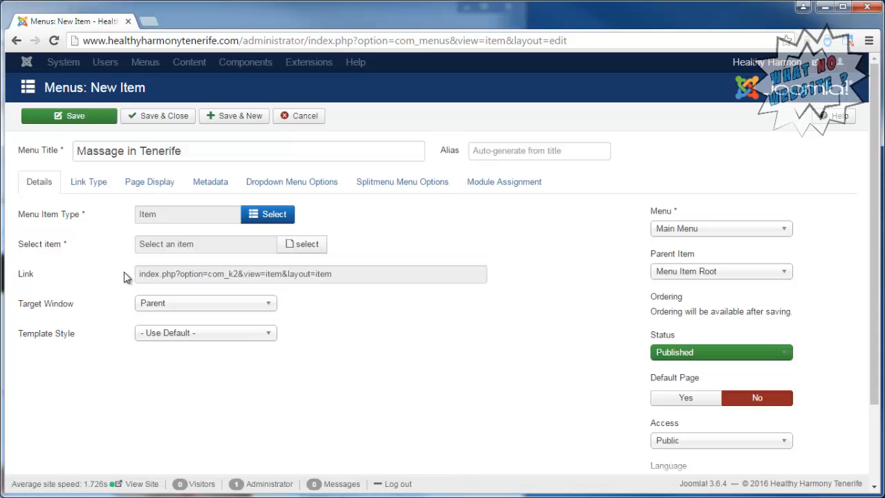
{"action": "left_click", "coordinate": [302, 245]}
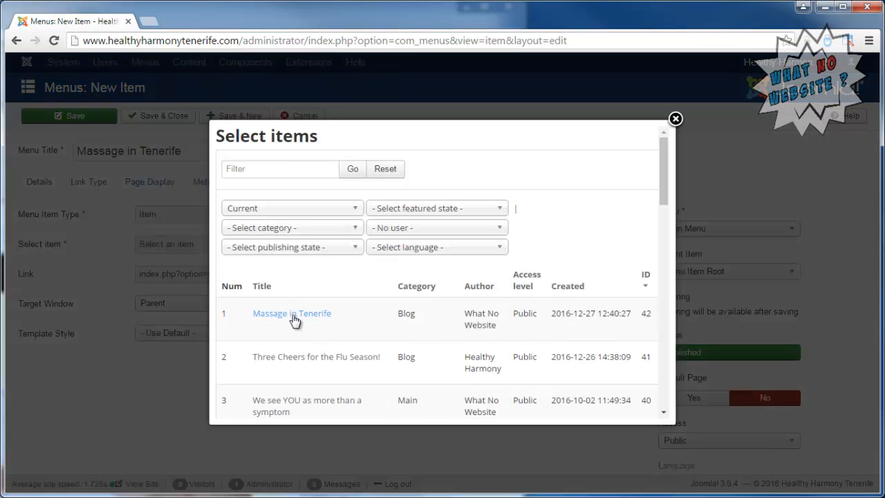
{"action": "left_click", "coordinate": [292, 313]}
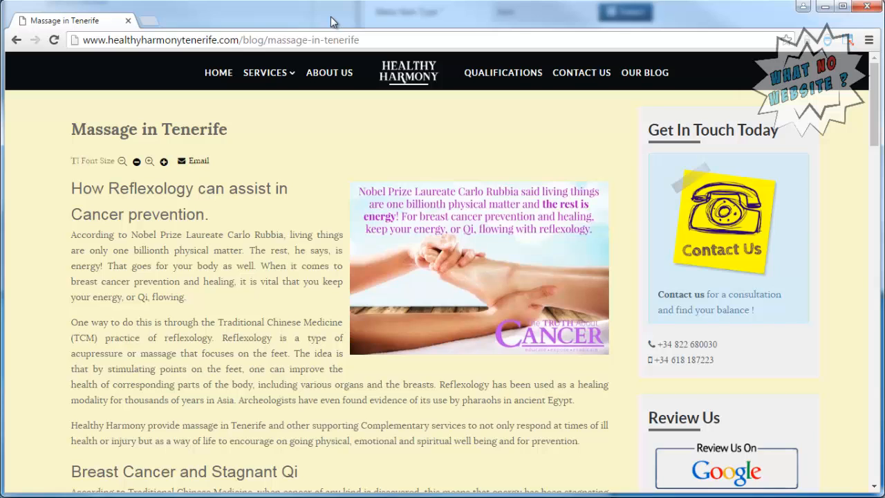
{"action": "left_click_drag", "start_coordinate": [876, 92], "coordinate": [881, 469]}
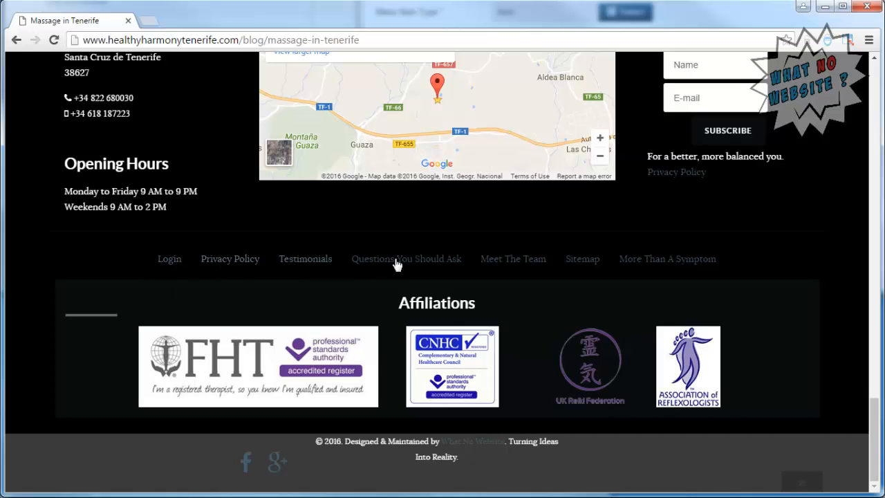
{"action": "left_click_drag", "start_coordinate": [875, 420], "coordinate": [860, 80]}
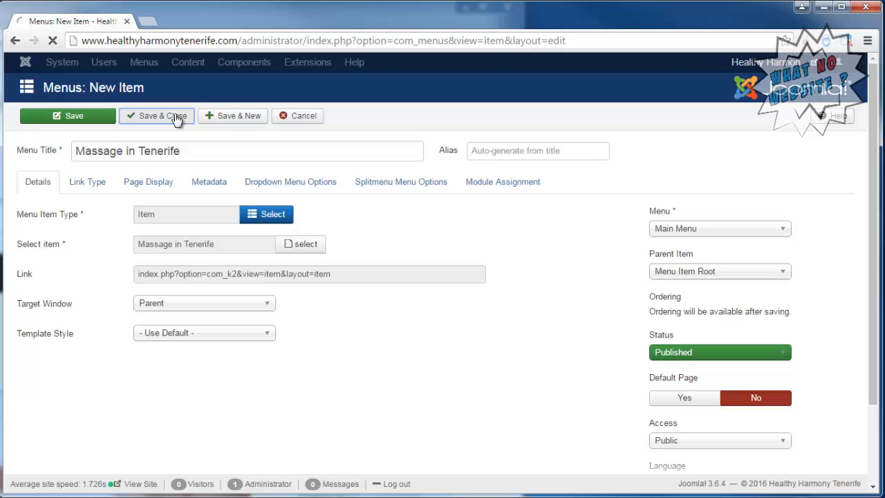
Save and close the Massage in Tenerife menu item, then delete all site cache.
{"action": "left_click", "coordinate": [176, 117]}
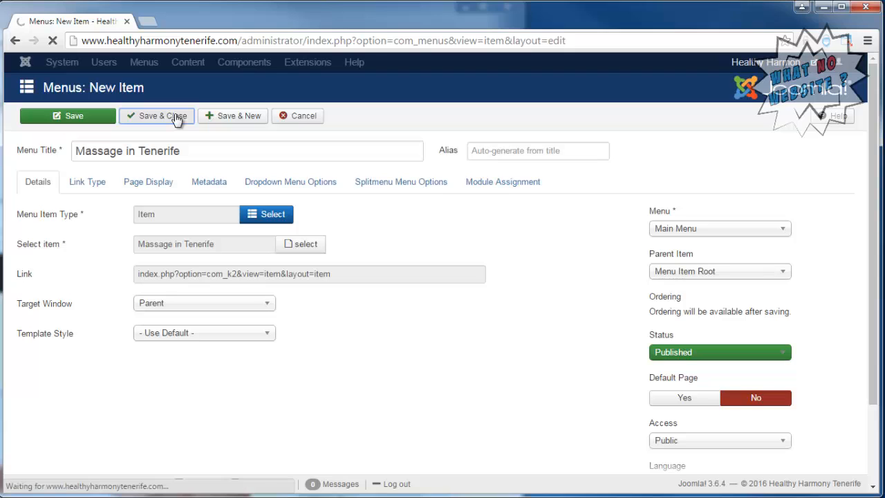
{"action": "left_click", "coordinate": [64, 63]}
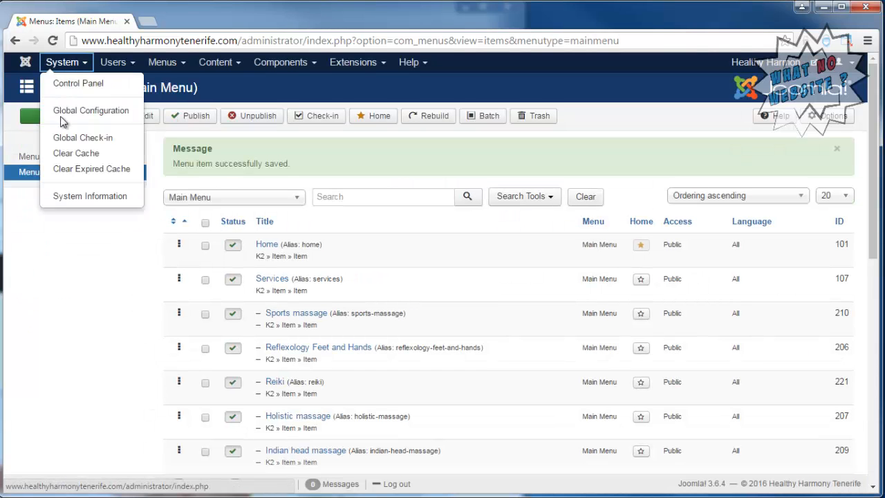
{"action": "left_click", "coordinate": [76, 159]}
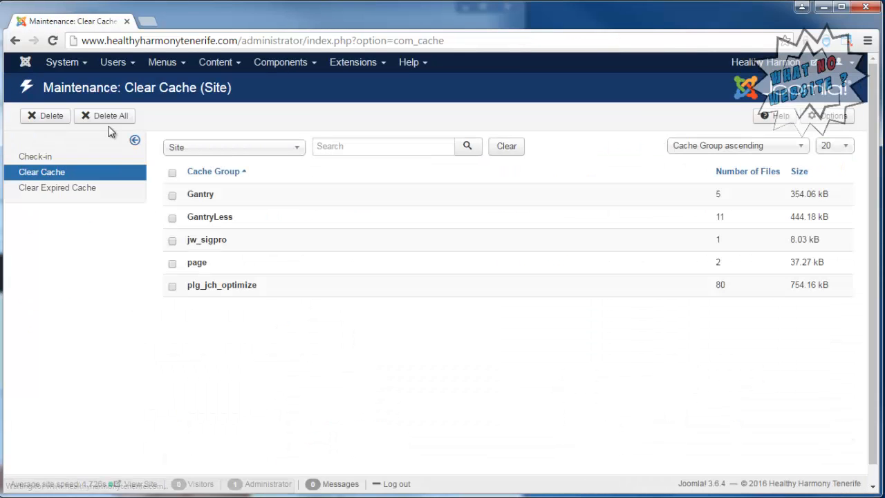
{"action": "left_click", "coordinate": [111, 117]}
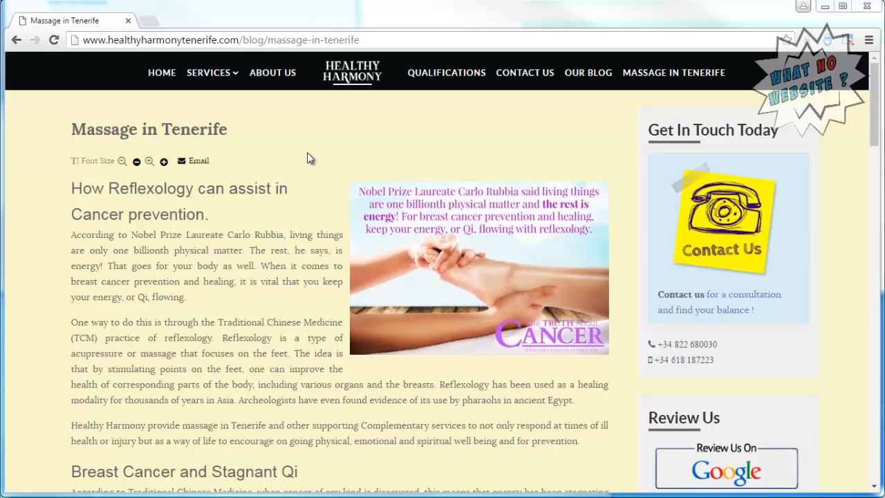
Reload the post to reveal the new MASSAGE IN TENERIFE navigation link.
{"action": "left_click", "coordinate": [667, 72]}
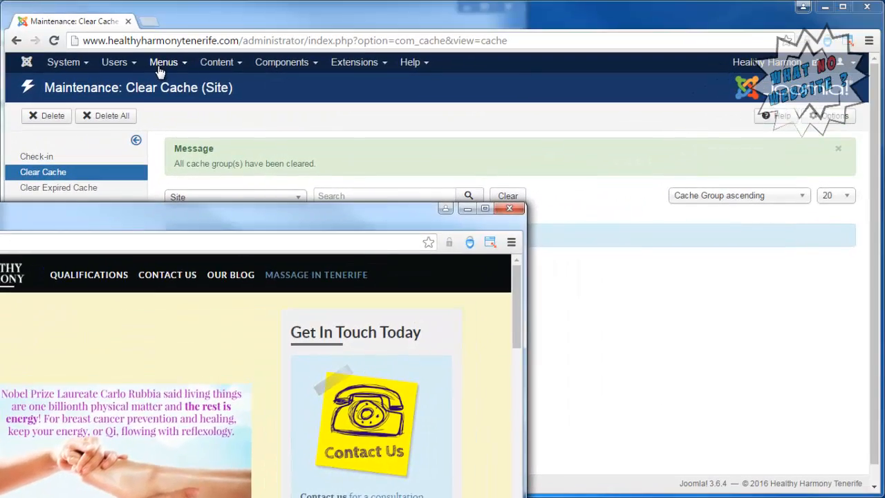
Unpublish the Massage in Tenerife item on page 2 of Main Menu items.
{"action": "left_click", "coordinate": [160, 63]}
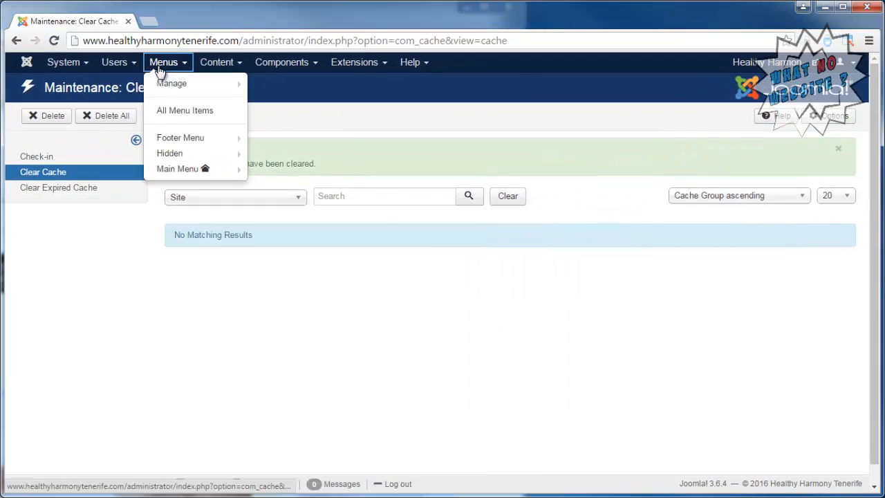
{"action": "left_click", "coordinate": [177, 168]}
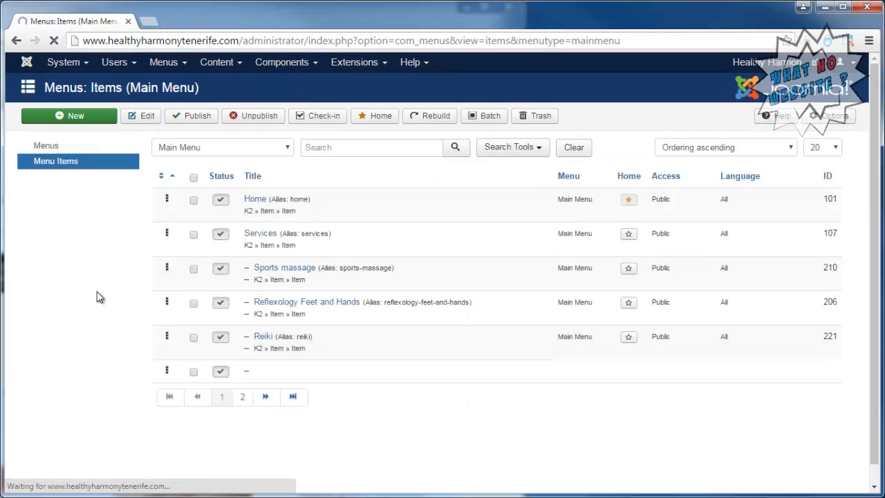
{"action": "scroll", "coordinate": [438, 231], "scroll_direction": "down", "scroll_amount": 6}
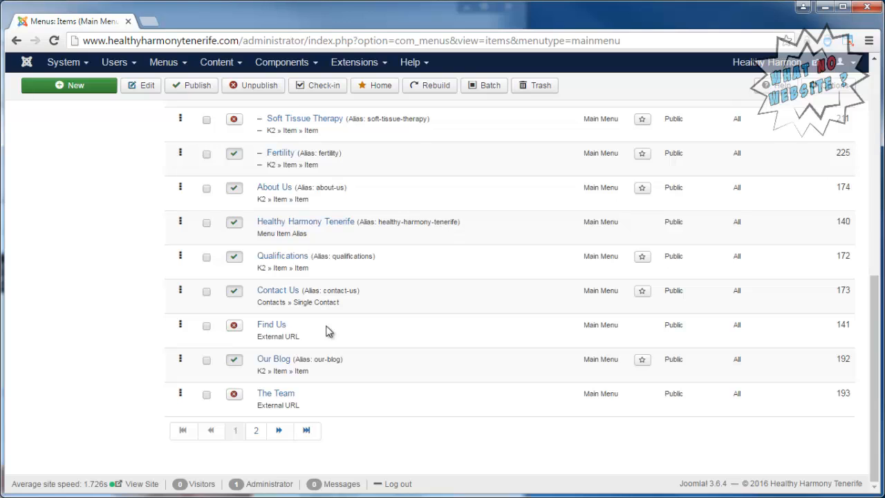
{"action": "left_click", "coordinate": [284, 432]}
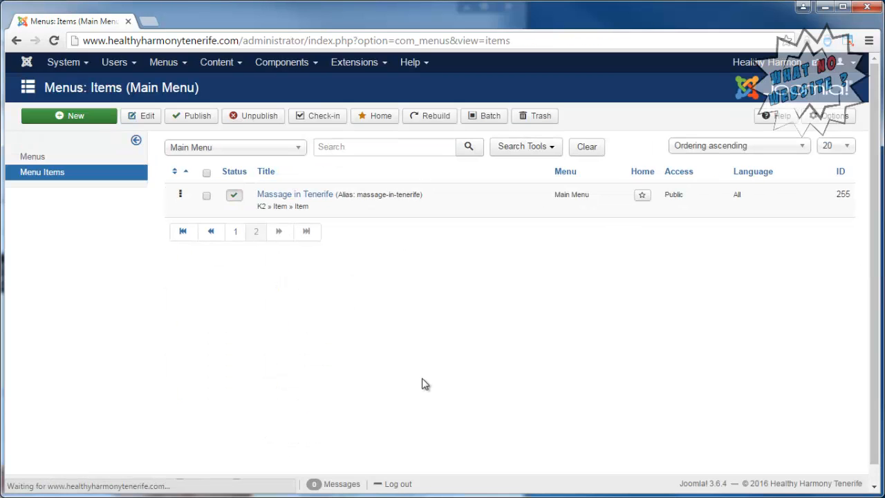
{"action": "left_click", "coordinate": [234, 196]}
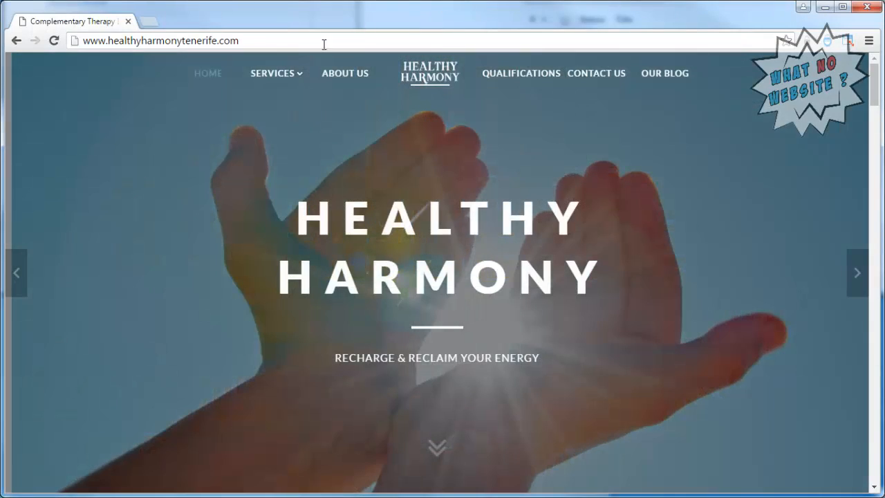
Copy the homepage address, then open Massage in Tenerife from OUR BLOG and scroll down.
{"action": "right_click", "coordinate": [292, 42]}
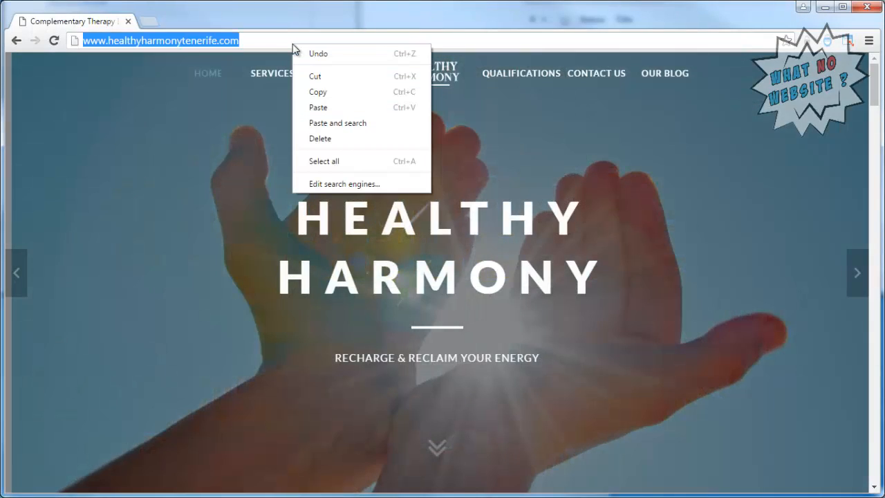
{"action": "left_click", "coordinate": [319, 95]}
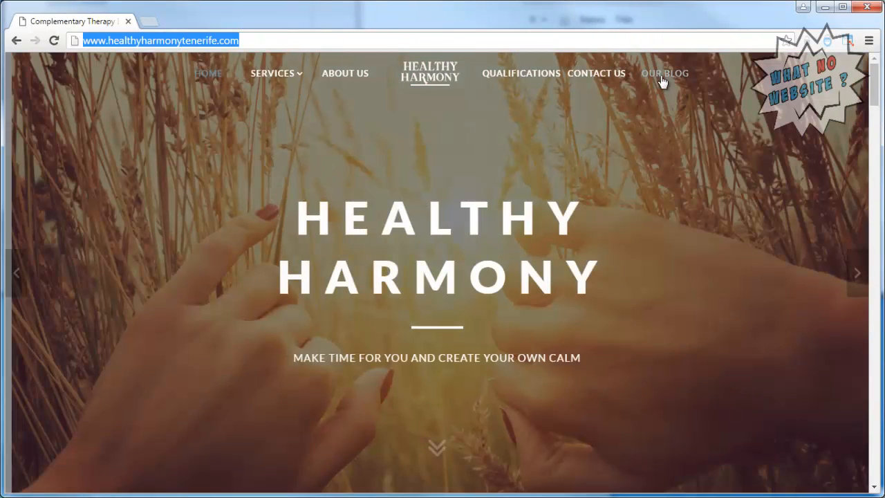
{"action": "left_click", "coordinate": [663, 73]}
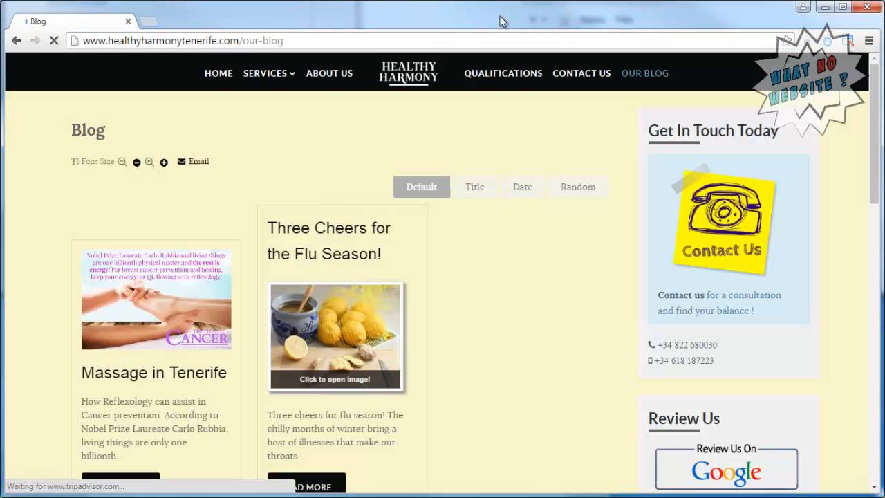
{"action": "left_click", "coordinate": [158, 285]}
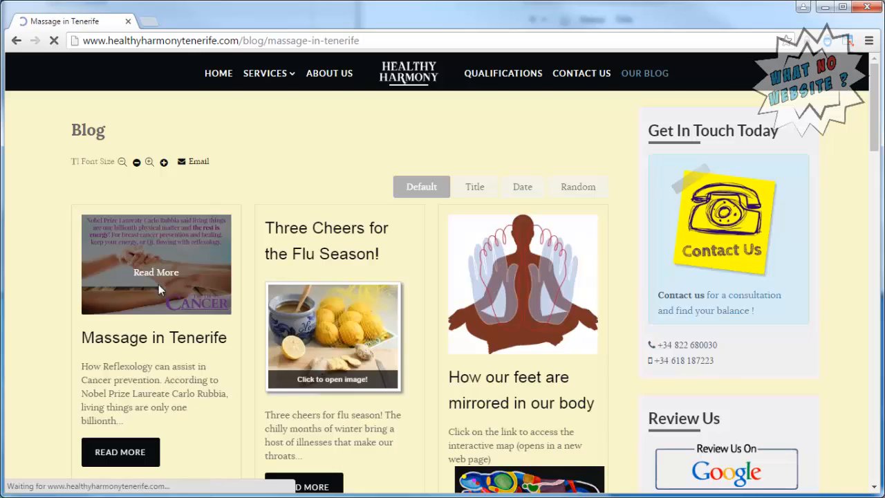
{"action": "scroll", "coordinate": [34, 294], "scroll_direction": "down", "scroll_amount": 7}
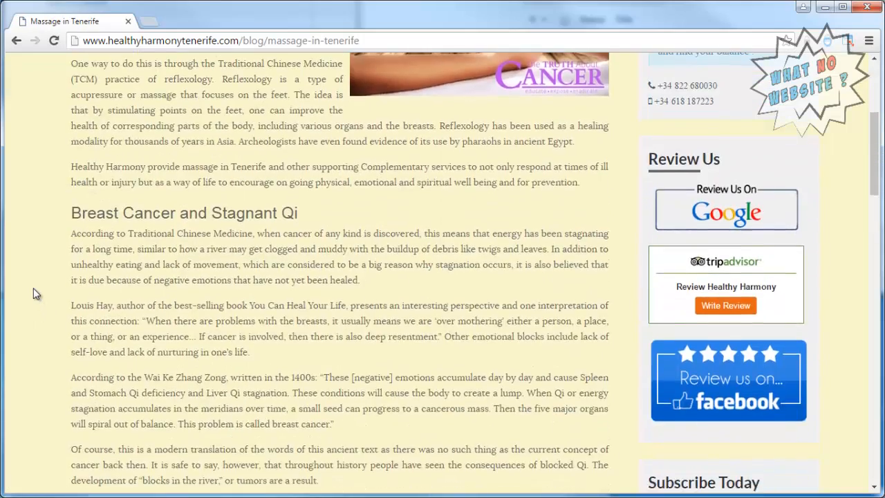
{"action": "scroll", "coordinate": [34, 288], "scroll_direction": "down", "scroll_amount": 5}
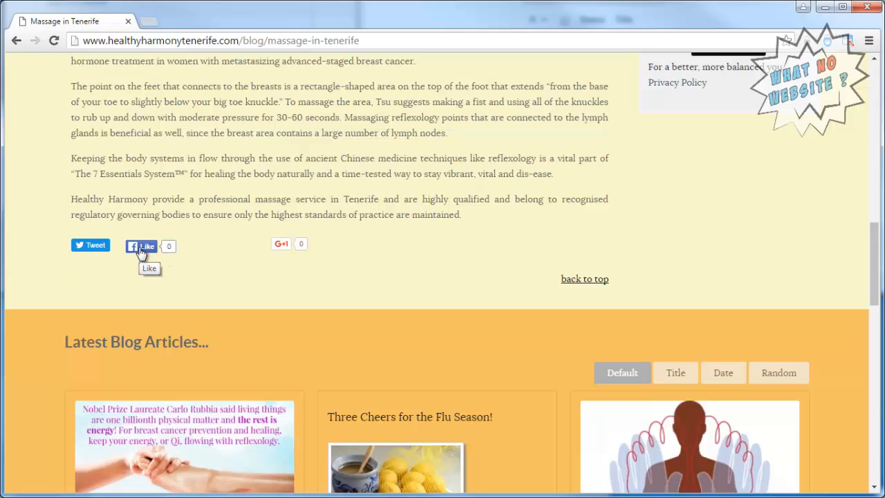
Recommend the Massage in Tenerife post with +1 and share it publicly with the comment '#Massage in #Tenerife'.
{"action": "left_click", "coordinate": [280, 247]}
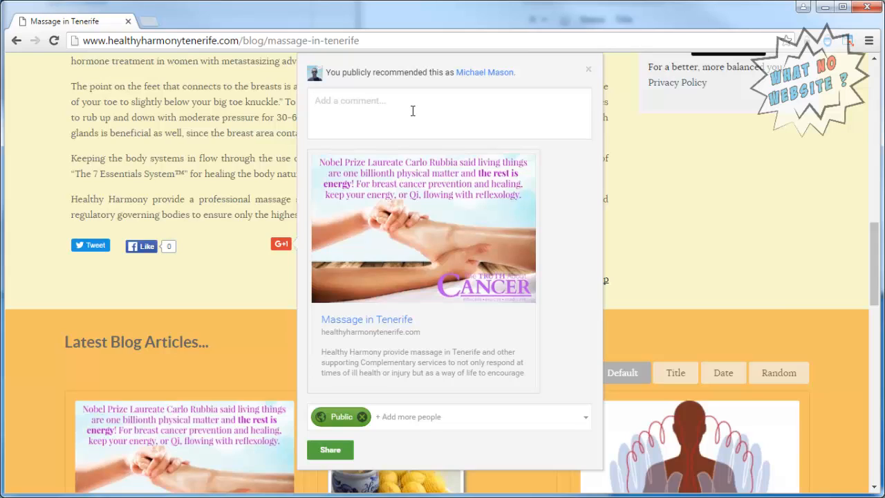
{"action": "type", "text": "#M"}
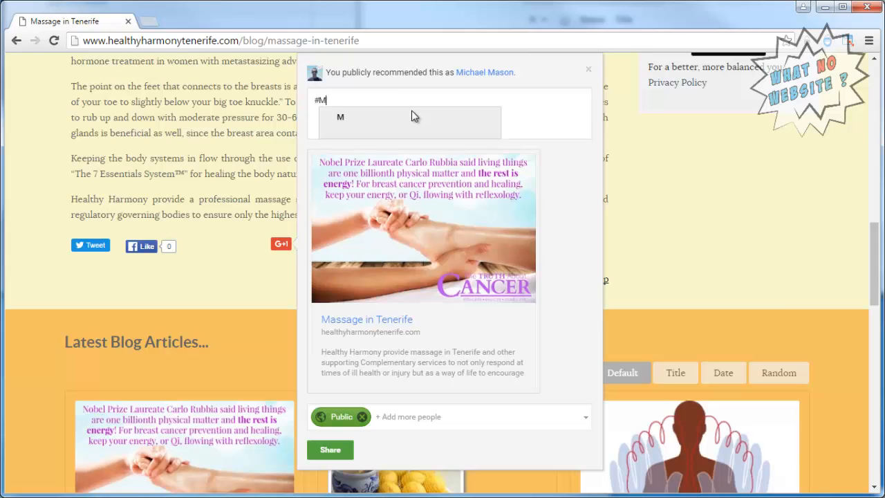
{"action": "type", "text": "assage in "}
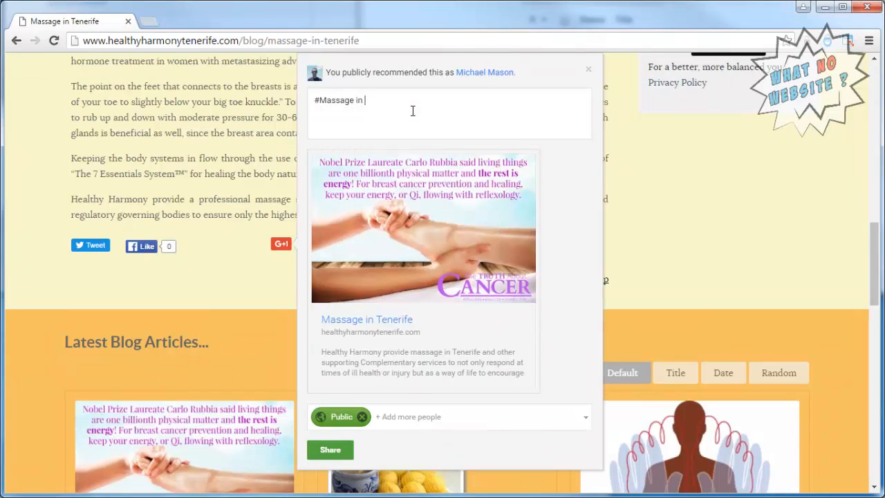
{"action": "type", "text": "#Tenerif"}
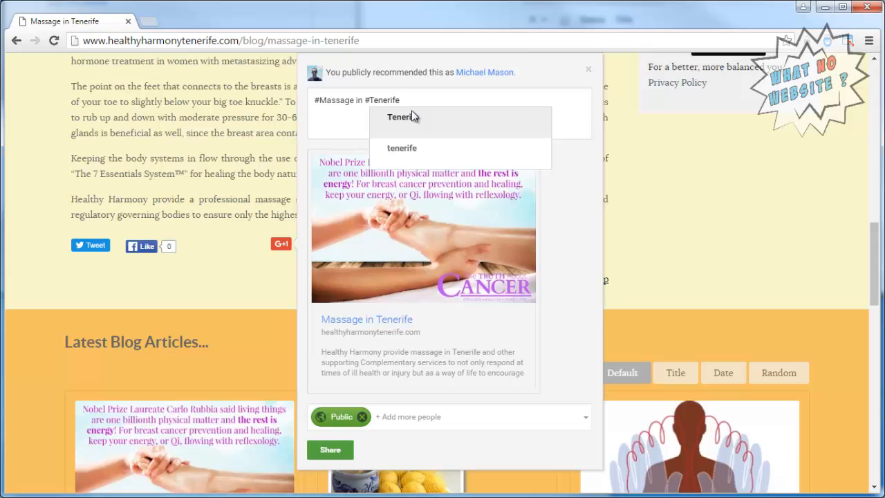
{"action": "type", "text": "e"}
{"action": "left_click", "coordinate": [412, 117]}
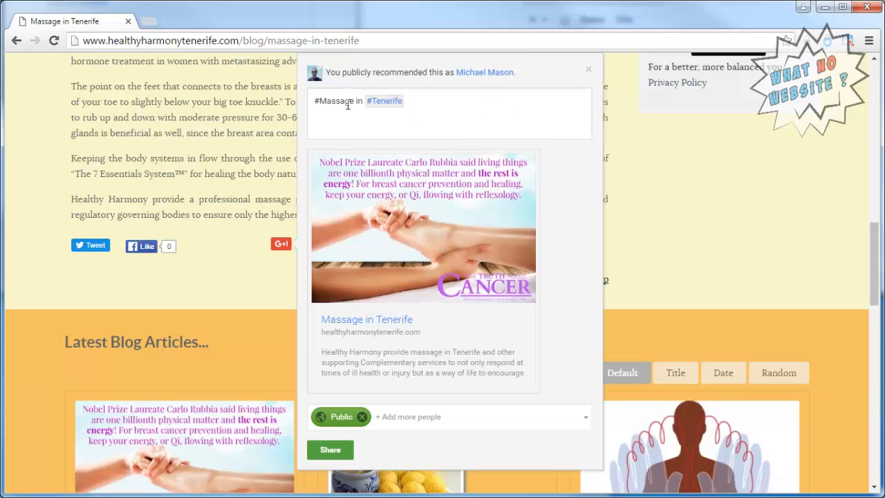
{"action": "left_click", "coordinate": [331, 450]}
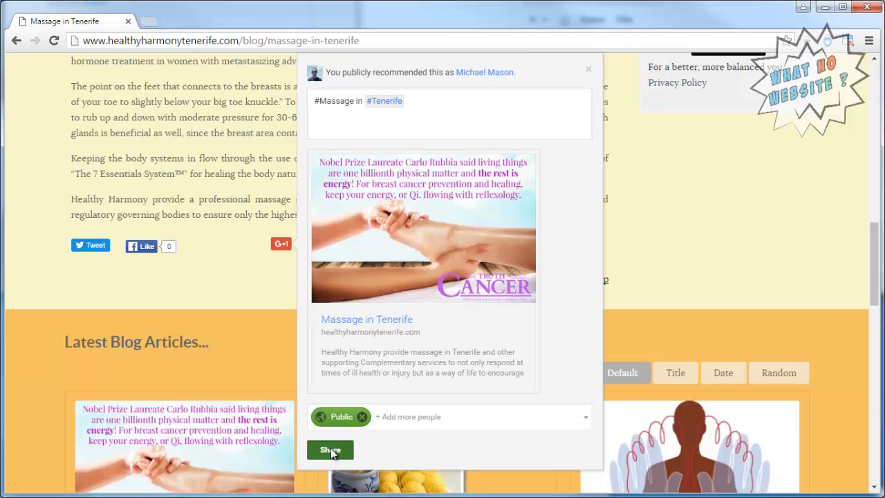